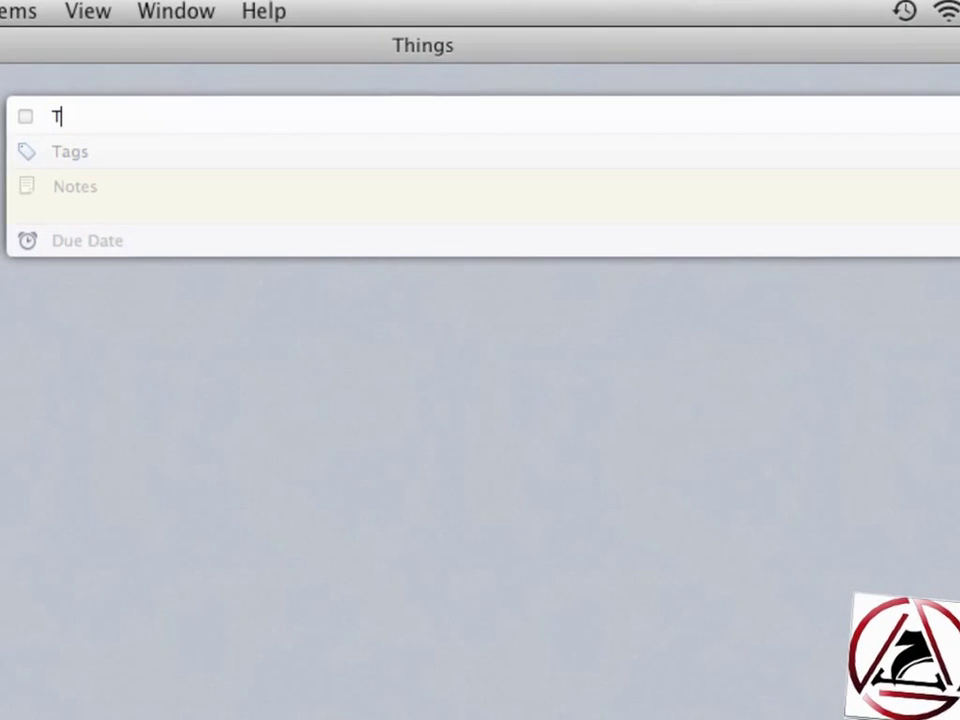
- Title the new to-do "Publish Things Review" and enter the tags "review,macosxscr"
text(hings Rev)
text(iew publishen)
key(super+a)
text(Publish Things Review)
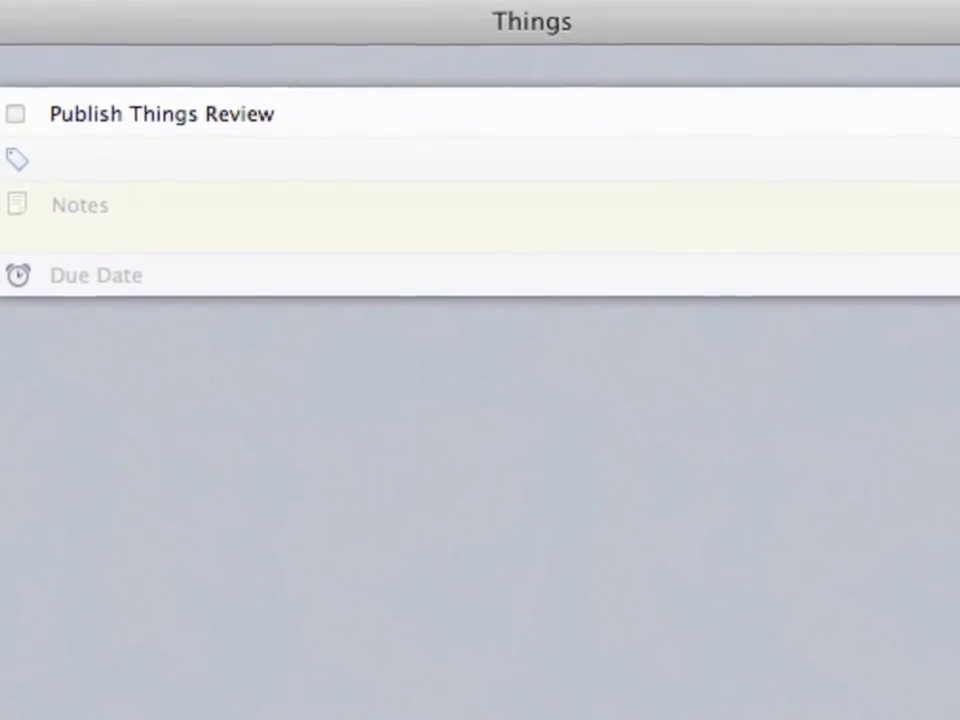
key(Tab)
text(review,macosxscr)
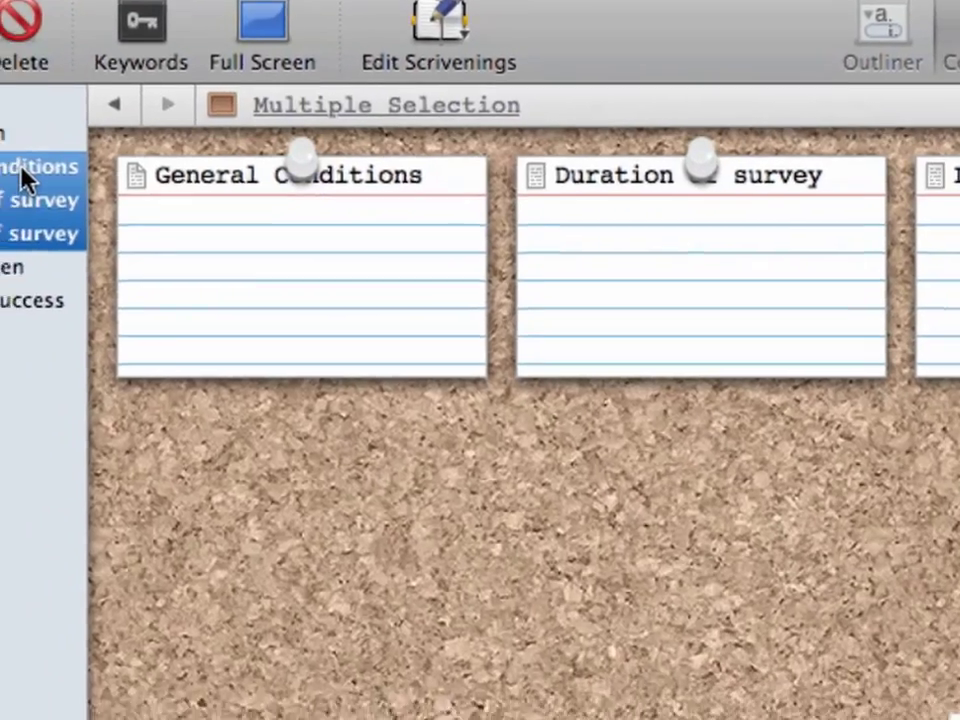
- Group the three selected documents, General Conditions and the two survey sections, in the Scrivener binder
right_click(90, 140)
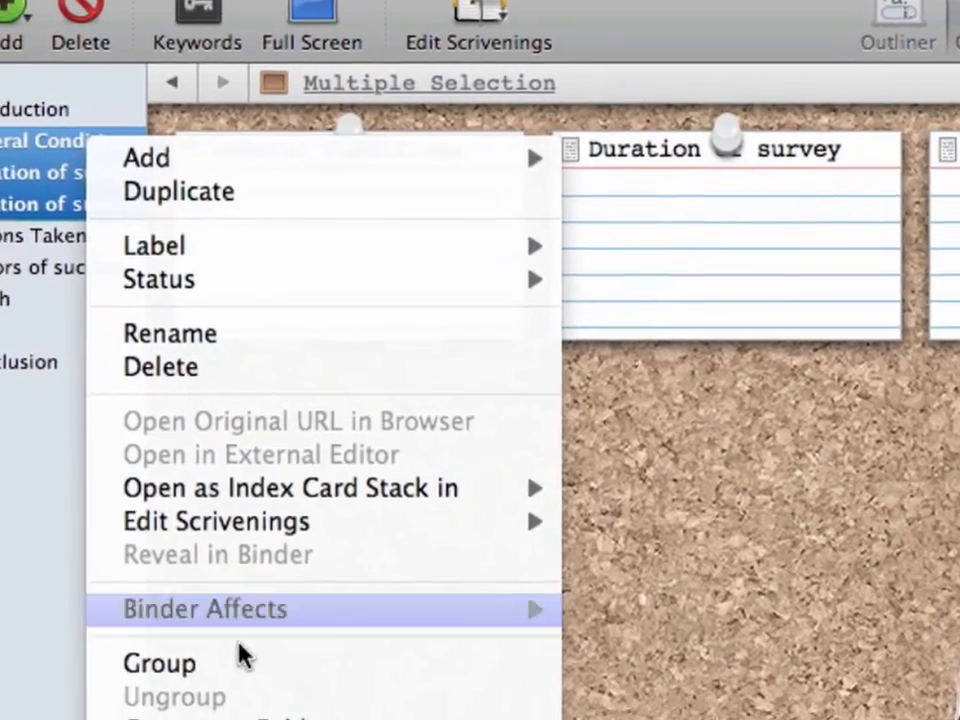
click(240, 652)
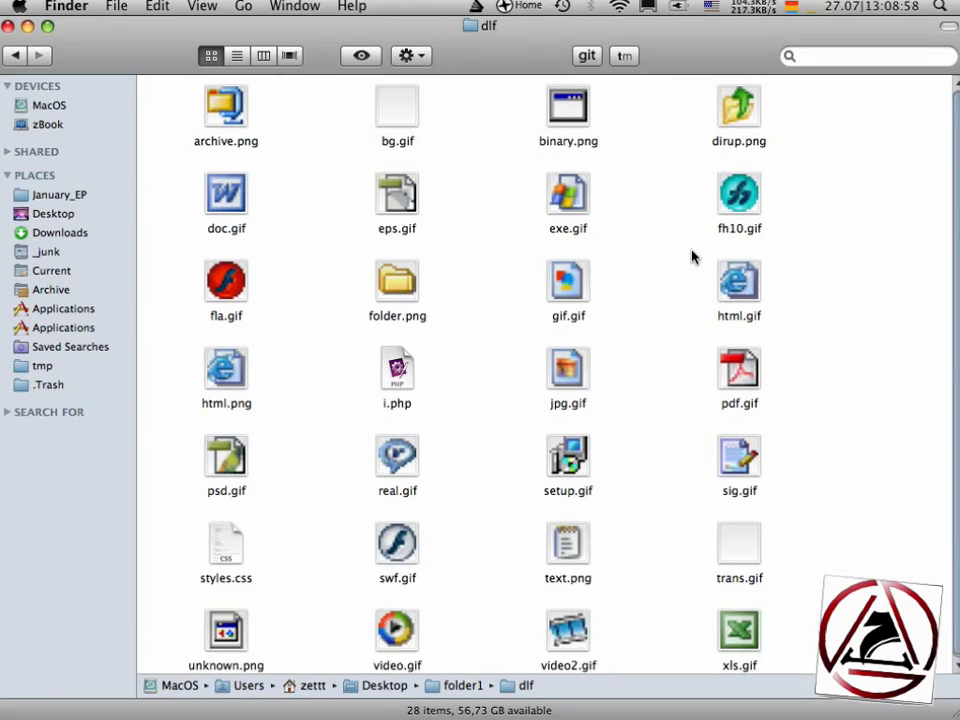
key(ctrl+alt+Left)
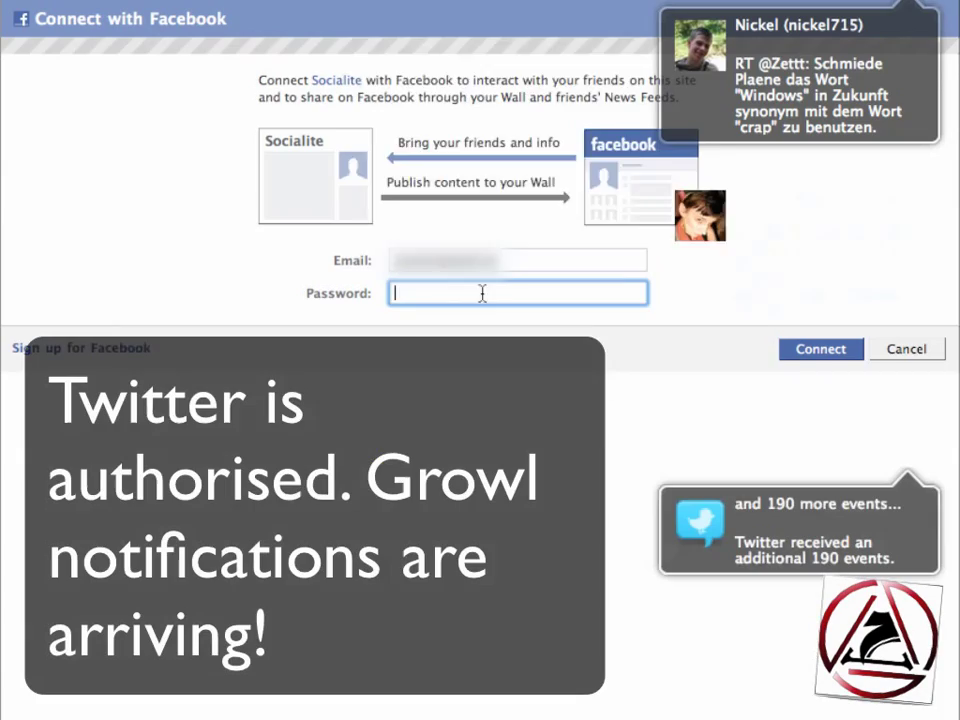
- Enter the Facebook account password to connect Socialite with Facebook
text(•••)
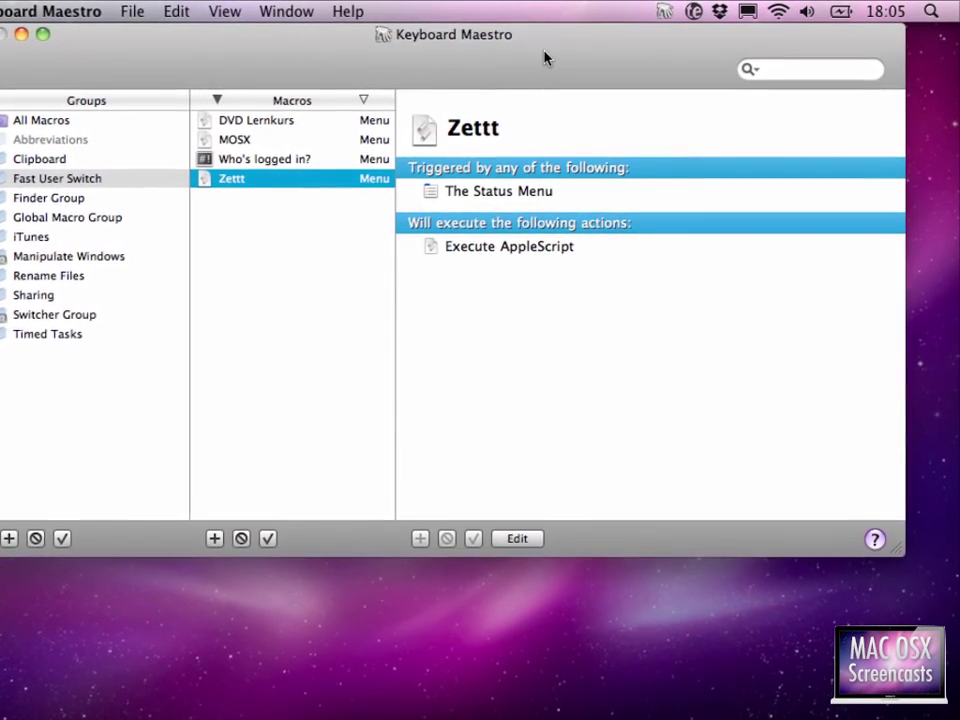
- Review the macros that Keyboard Maestro offers in the system status menu
click(666, 14)
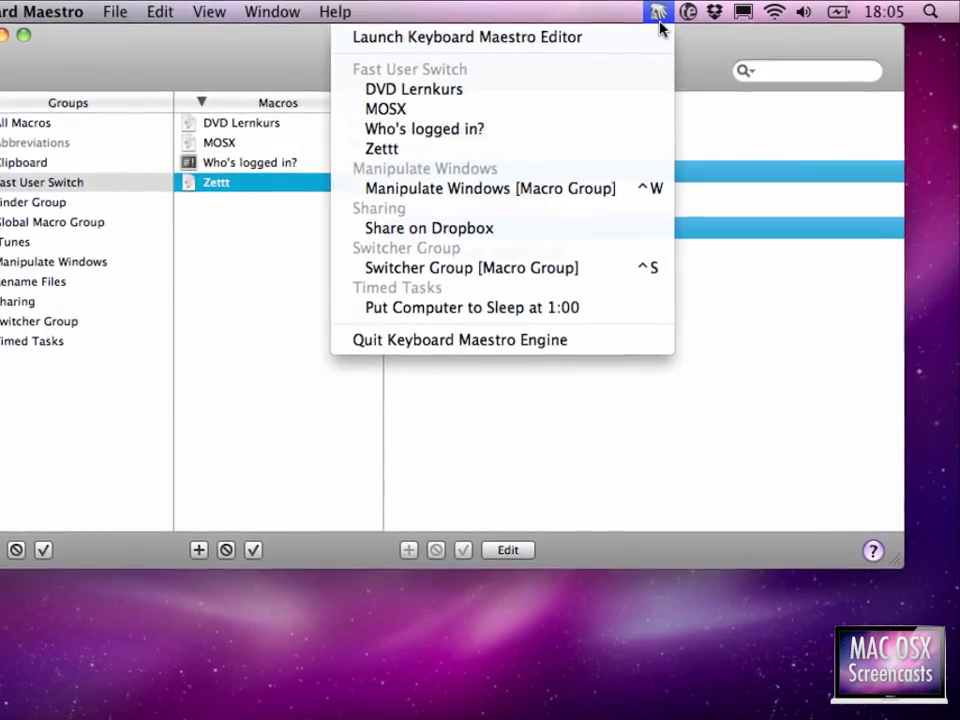
click(630, 37)
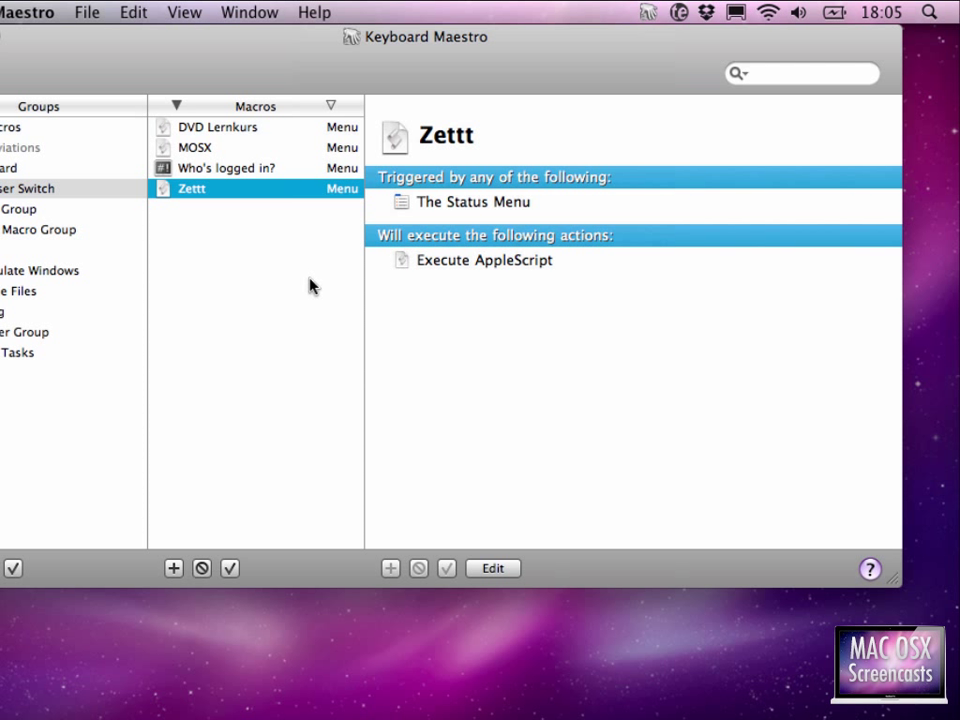
- Open the selected Fast User Switch macro for editing and compare its status menu trigger with the listed status menu entries
click(480, 569)
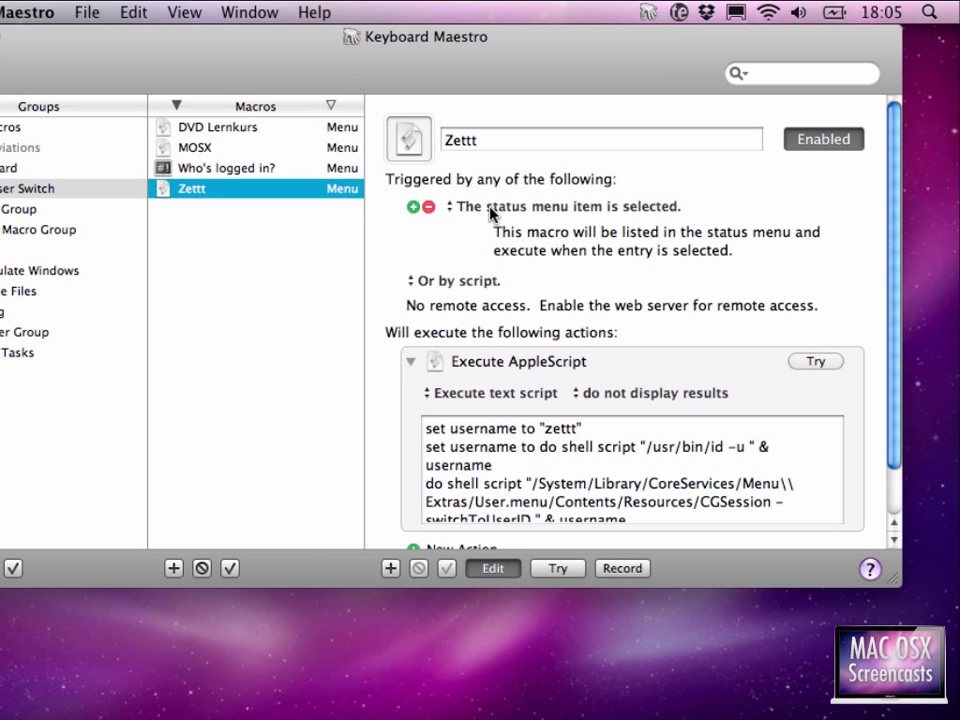
scroll(645, 216, down, 2)
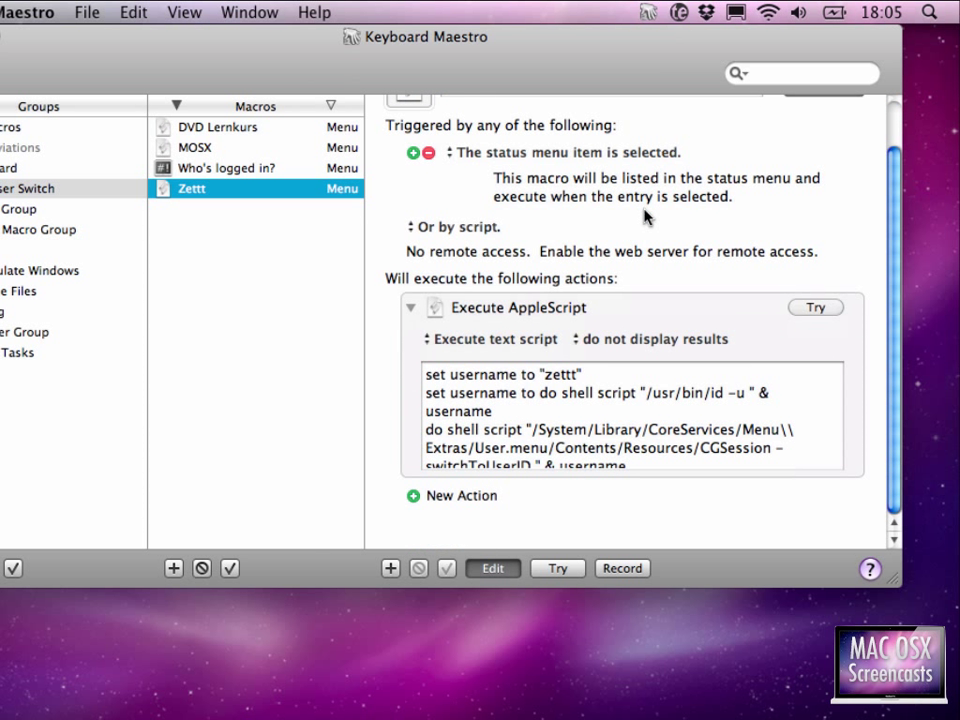
click(650, 14)
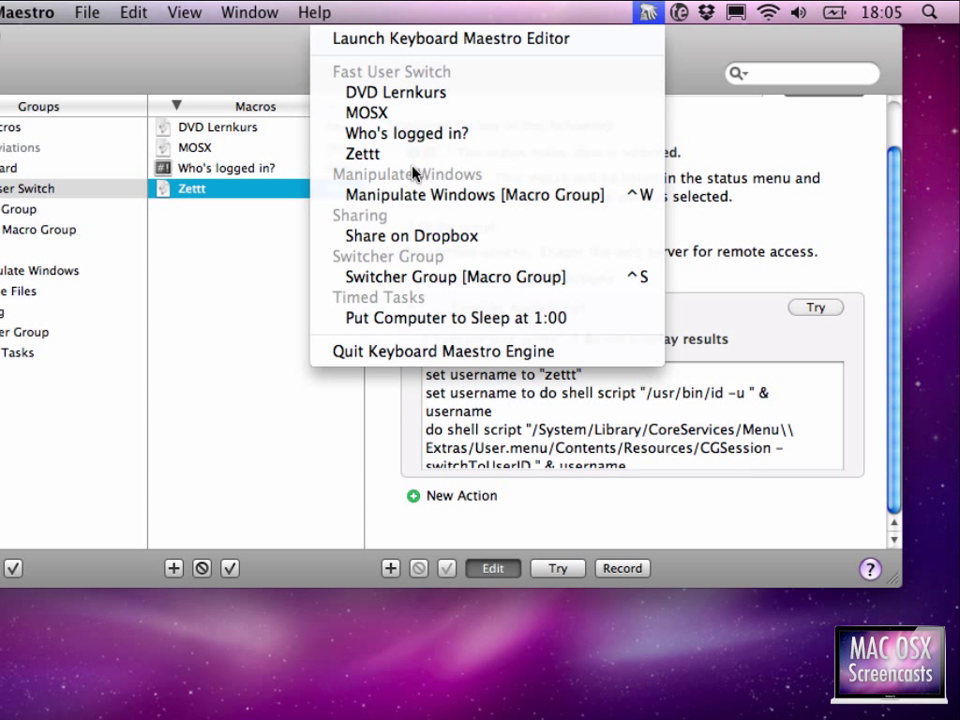
click(823, 221)
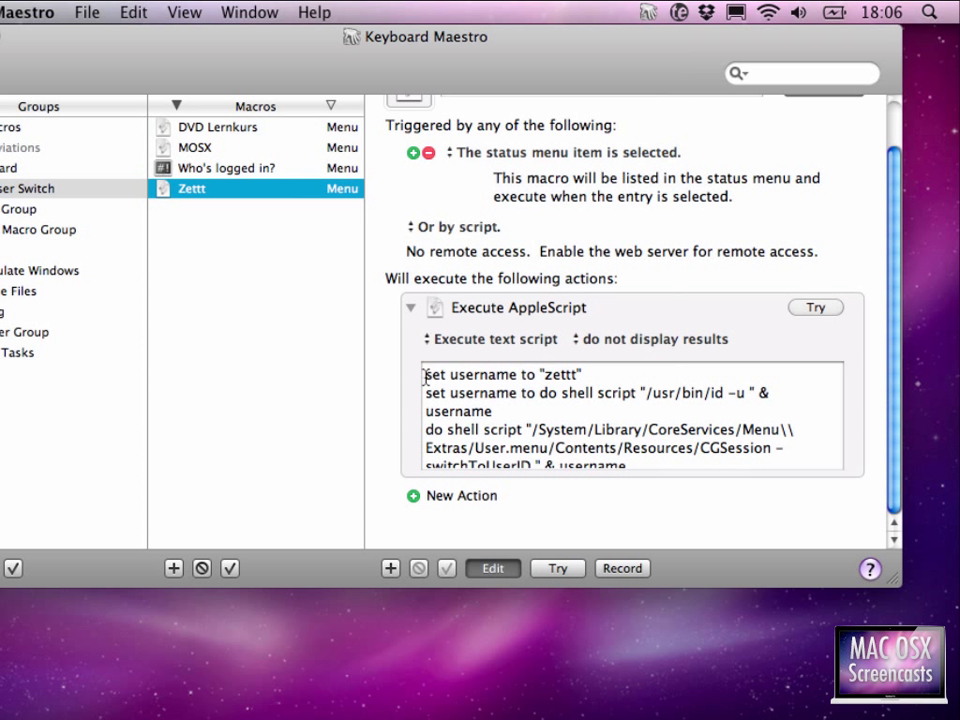
- Examine the username line and the remaining script lines of the Execute AppleScript action, and end editing the macro
drag(424, 376, 609, 377)
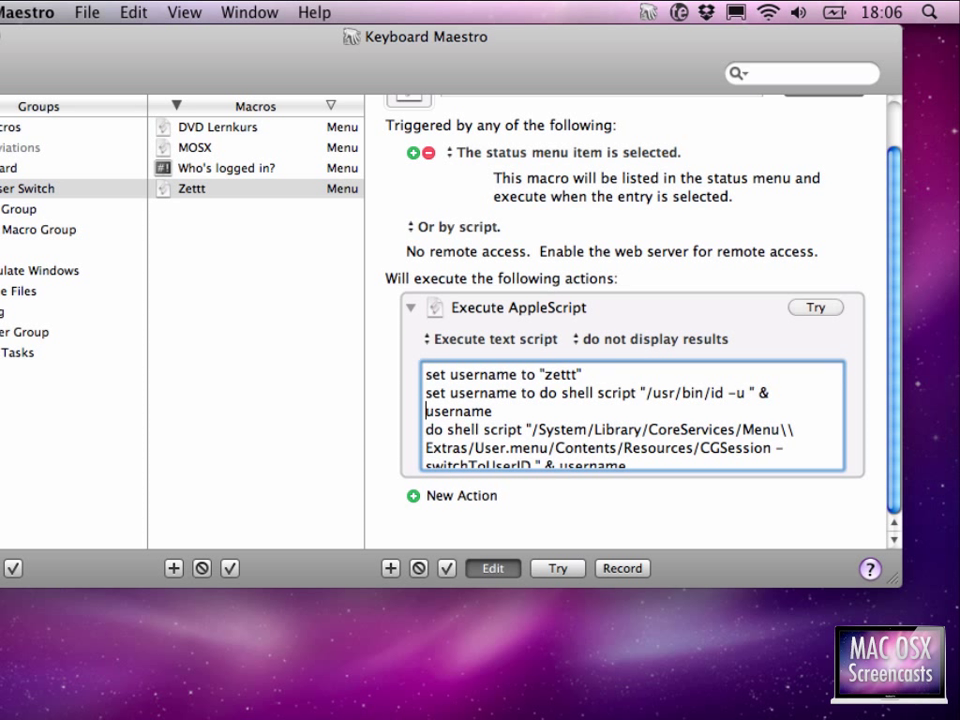
drag(425, 393, 628, 460)
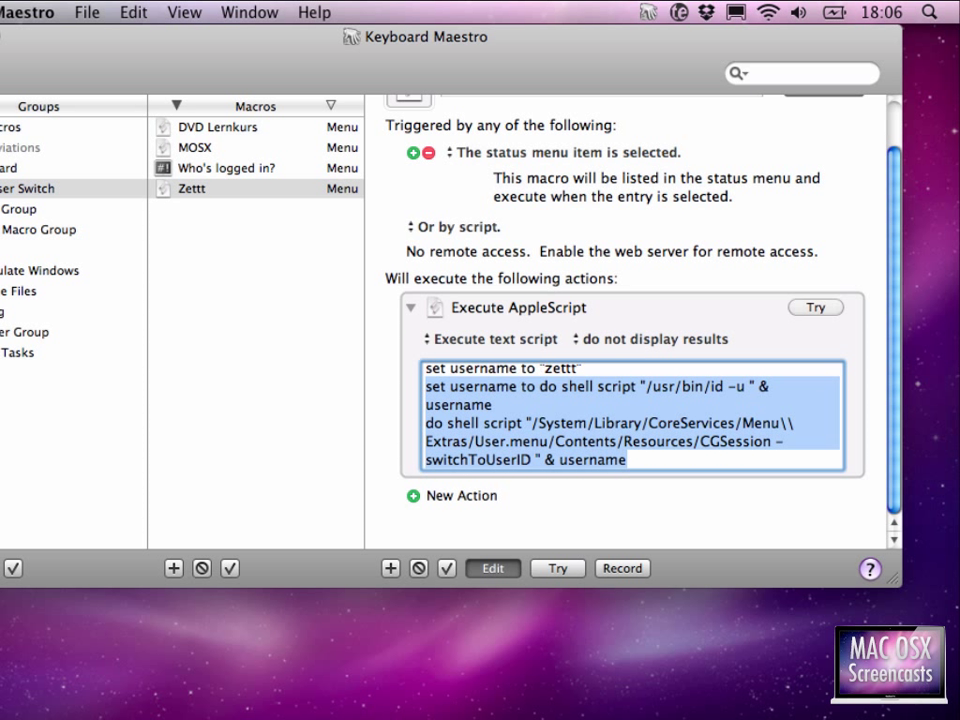
click(570, 406)
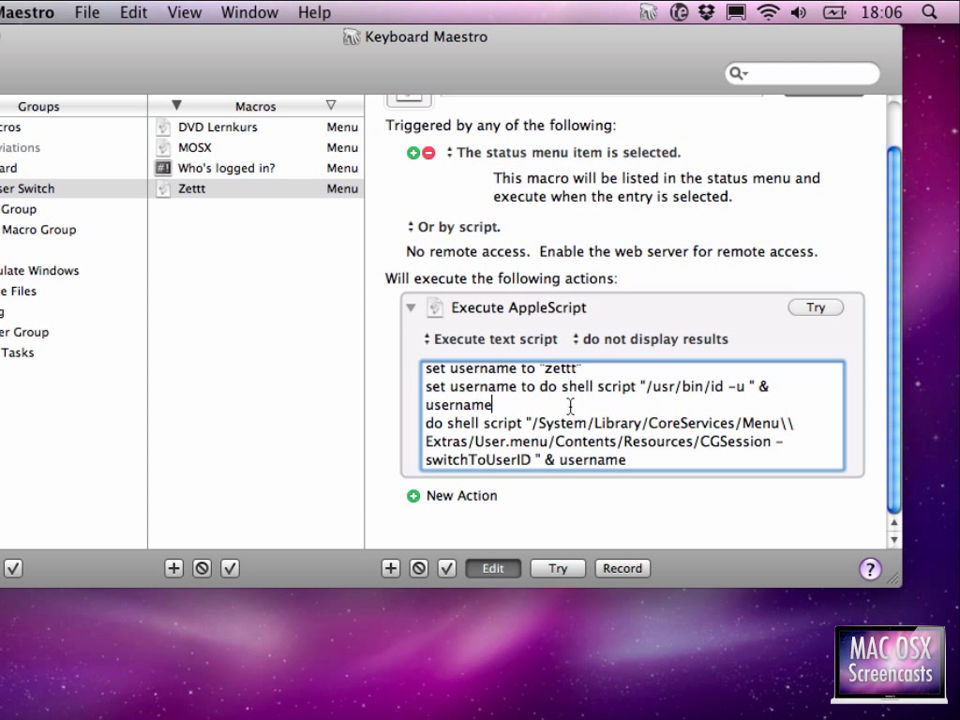
click(492, 569)
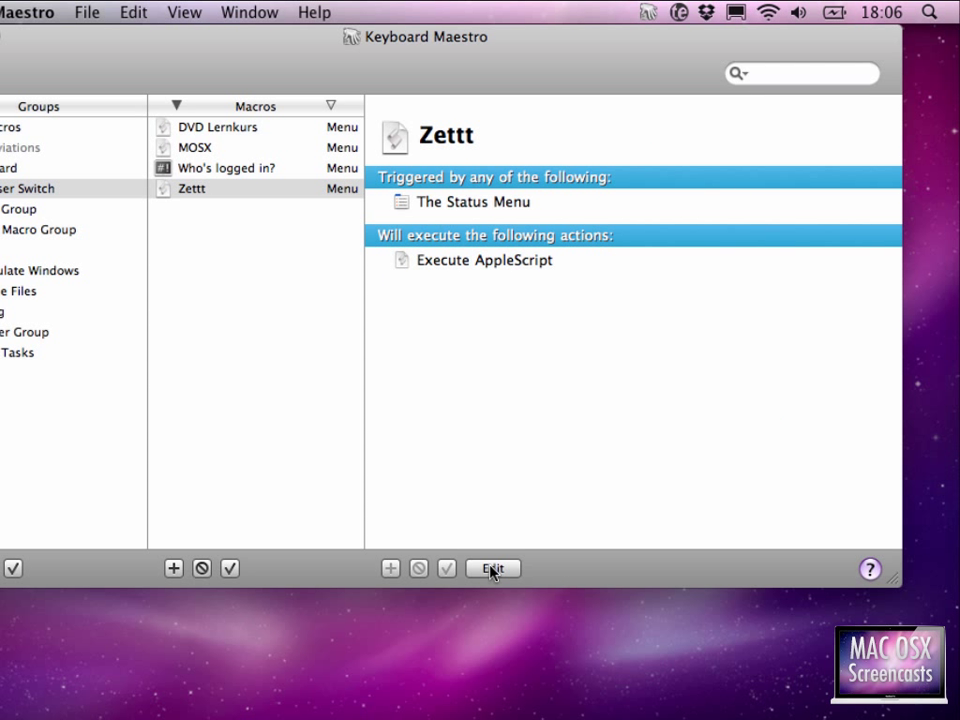
- Run the last Fast User Switch macro from the status menu and cancel the login window
click(649, 12)
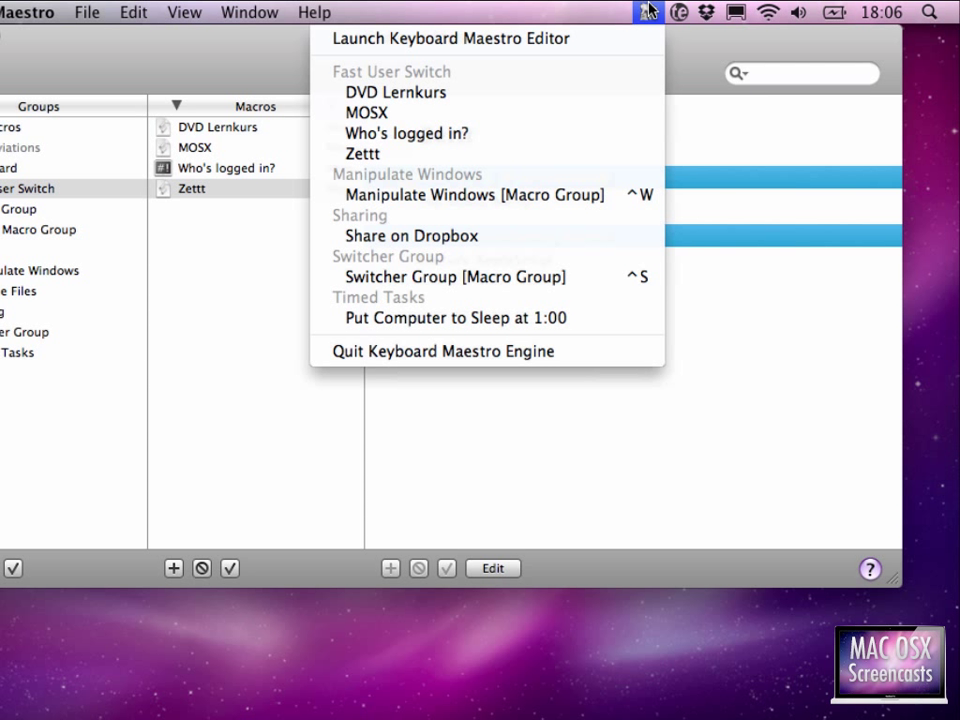
click(613, 154)
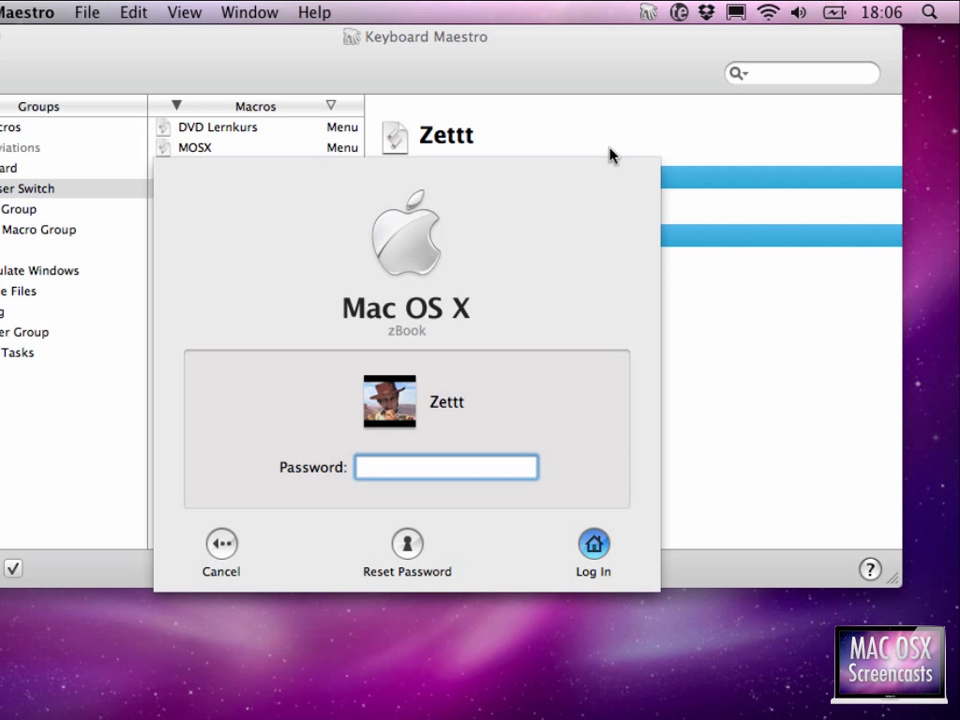
key(Escape)
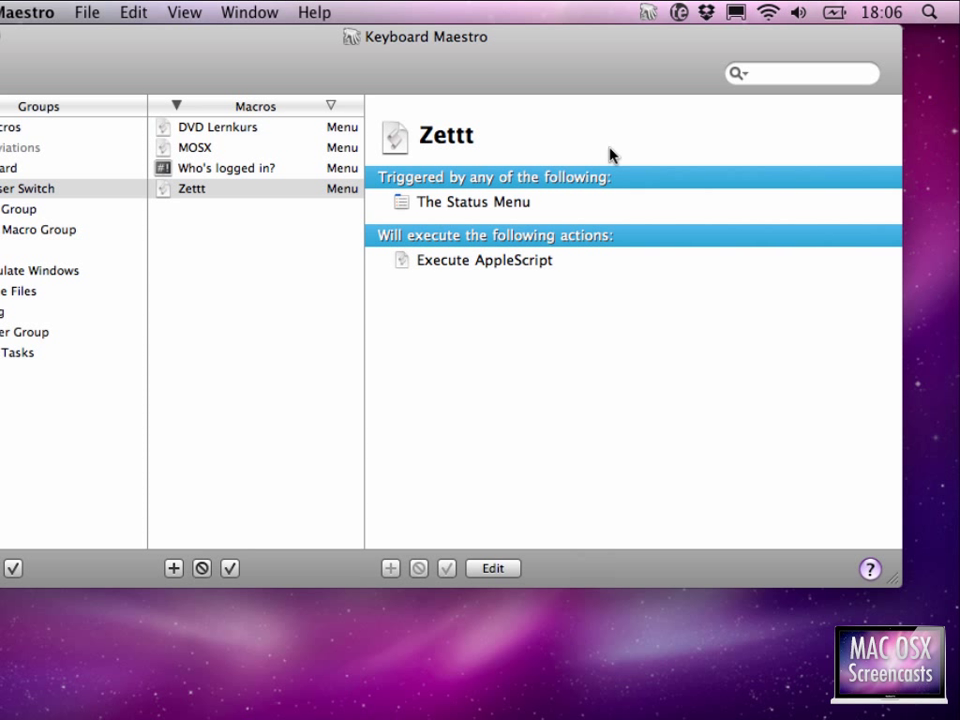
- Open the "Who's logged in?" macro for editing, inspect its "who" shell script and result options, keeping "display results briefly", and end editing
click(306, 170)
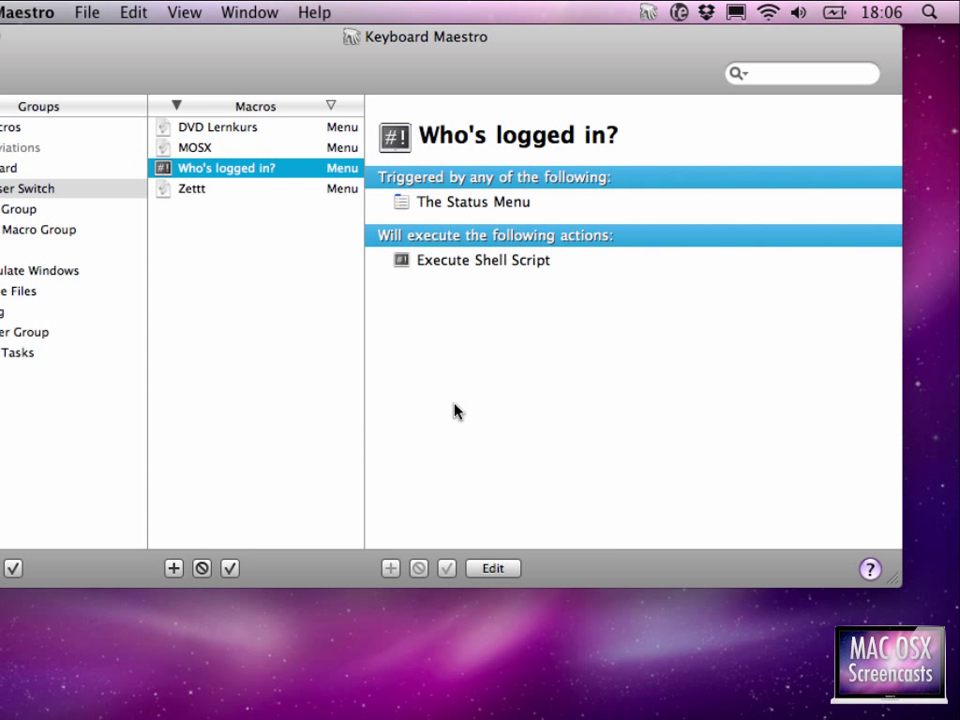
click(491, 569)
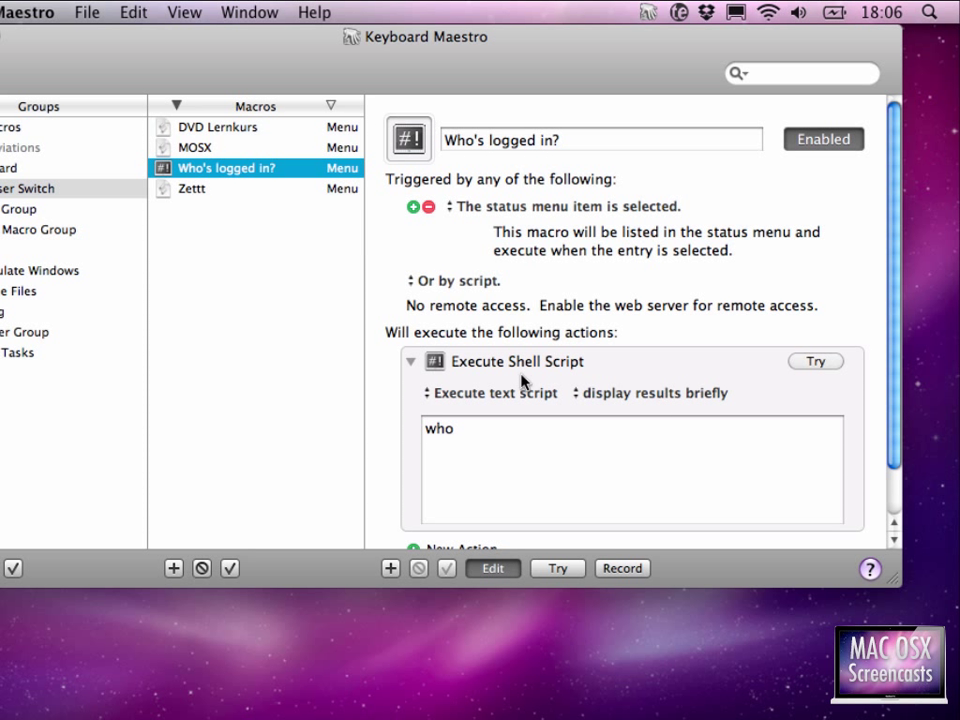
drag(489, 439, 366, 428)
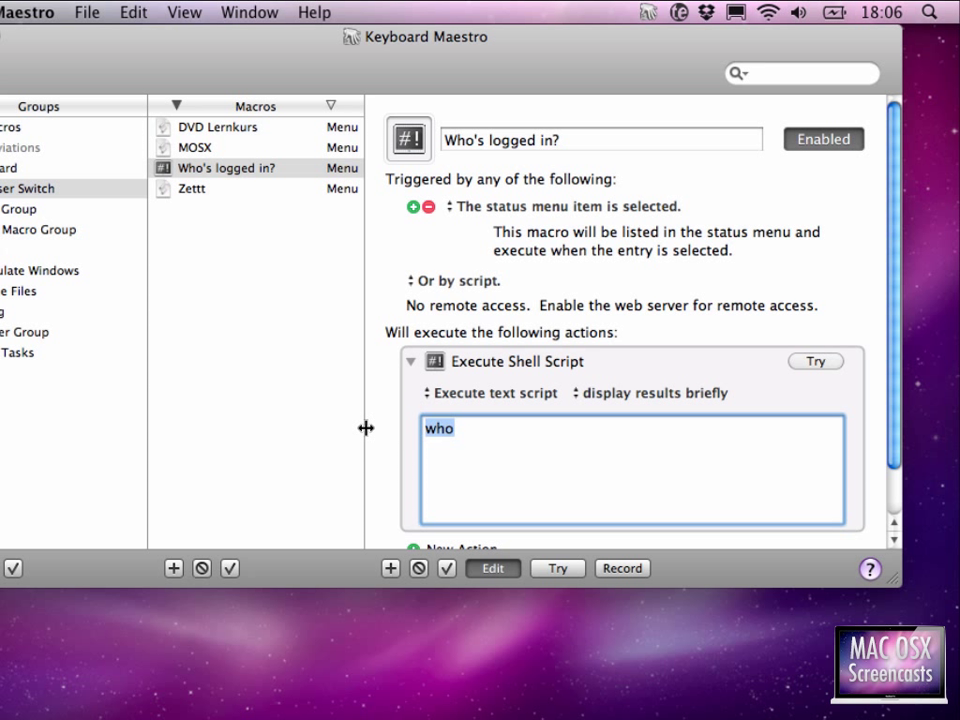
click(620, 394)
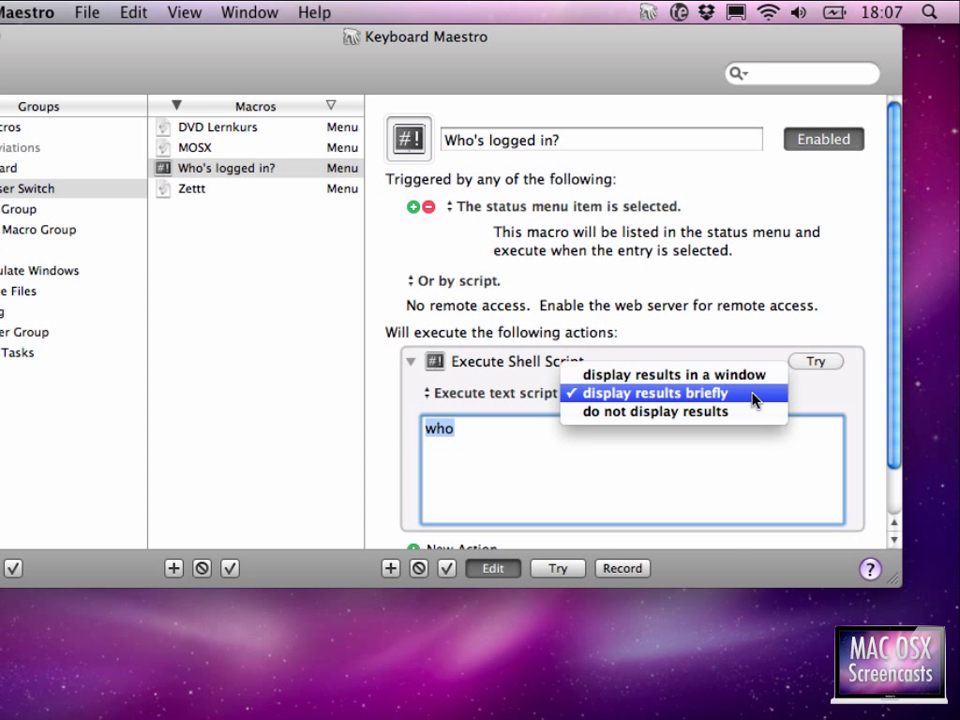
click(753, 399)
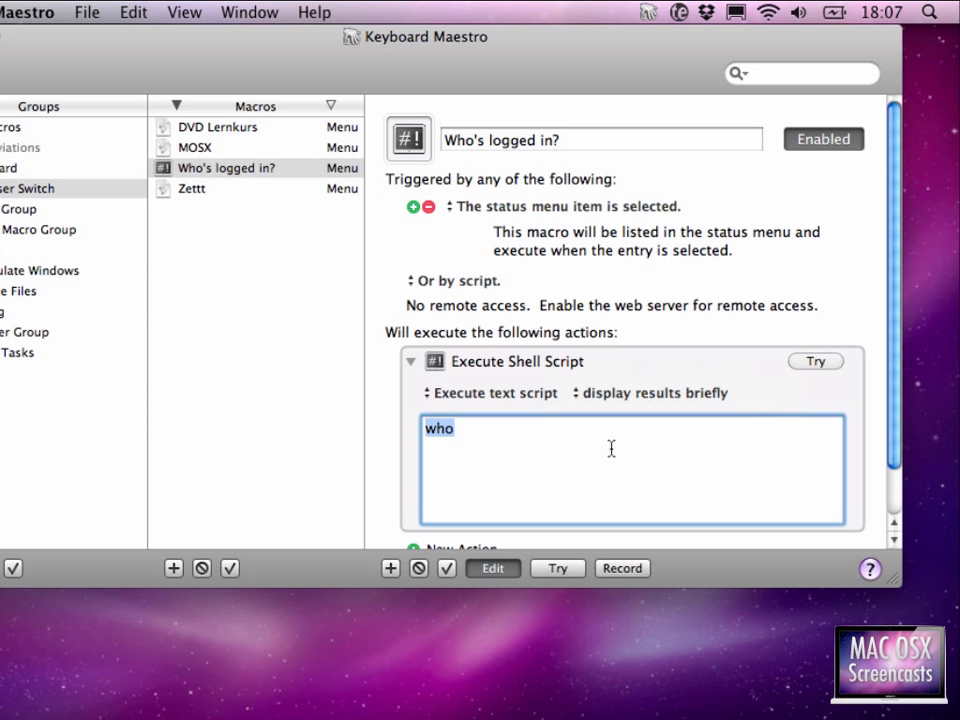
click(490, 568)
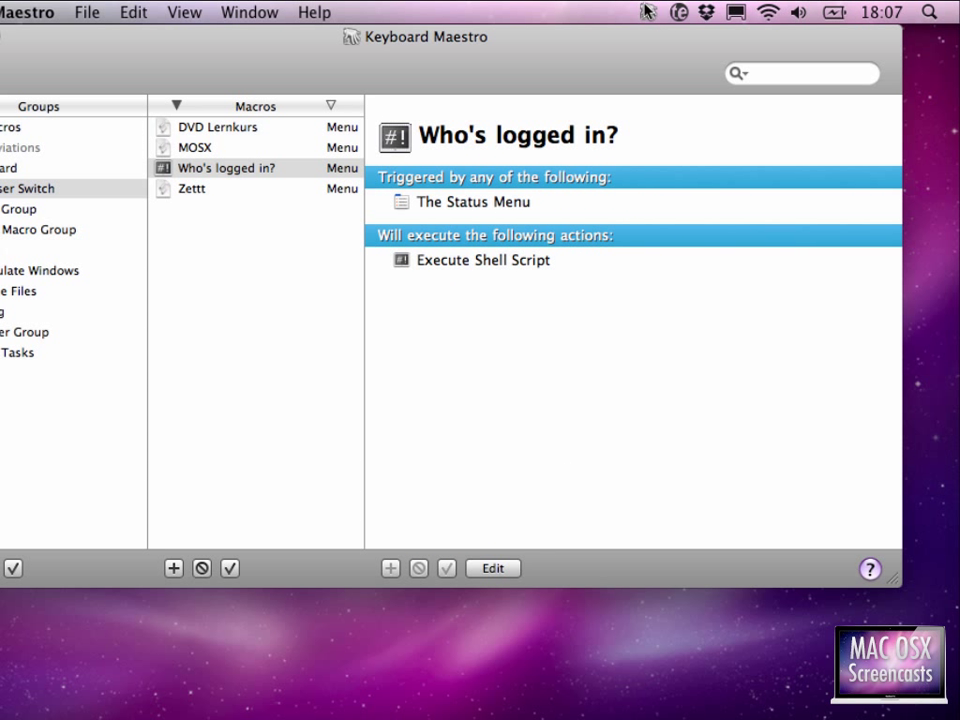
- Run the "Who's logged in?" macro from the status menu
click(648, 12)
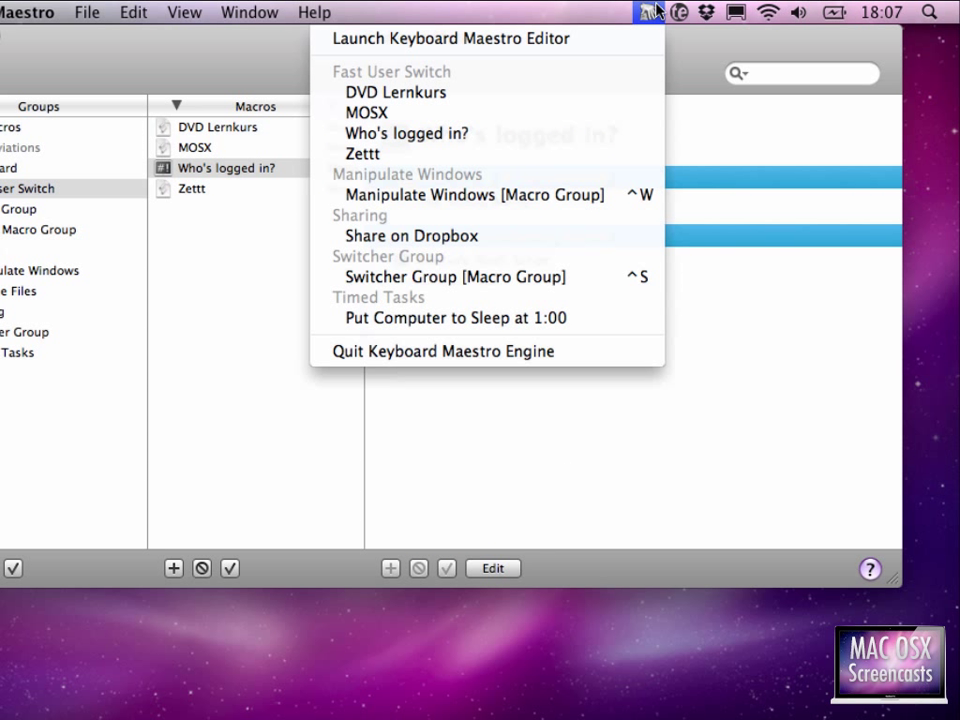
click(594, 134)
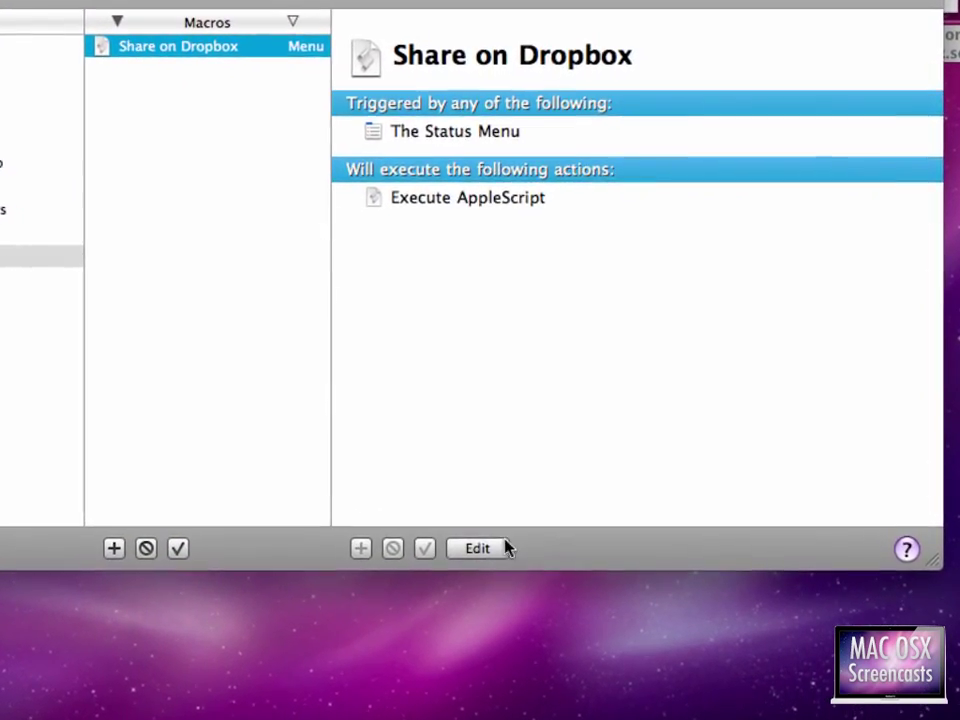
- Open the Share on Dropbox macro for editing and add a Hot Key Trigger set to ^D
click(515, 525)
scroll(485, 362, down, 3)
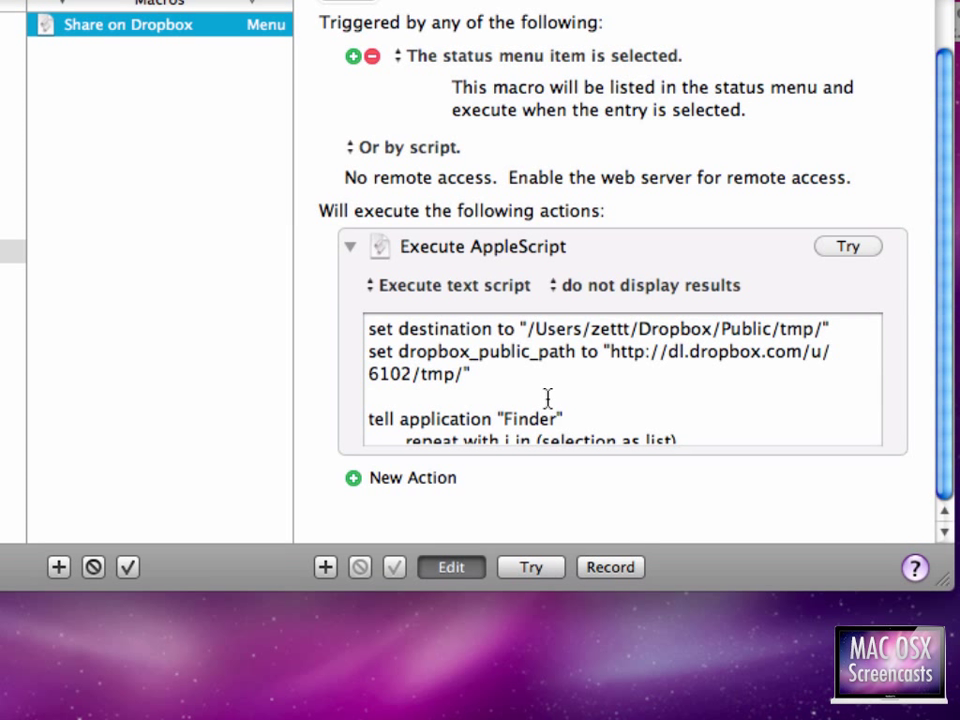
scroll(548, 398, up, 3)
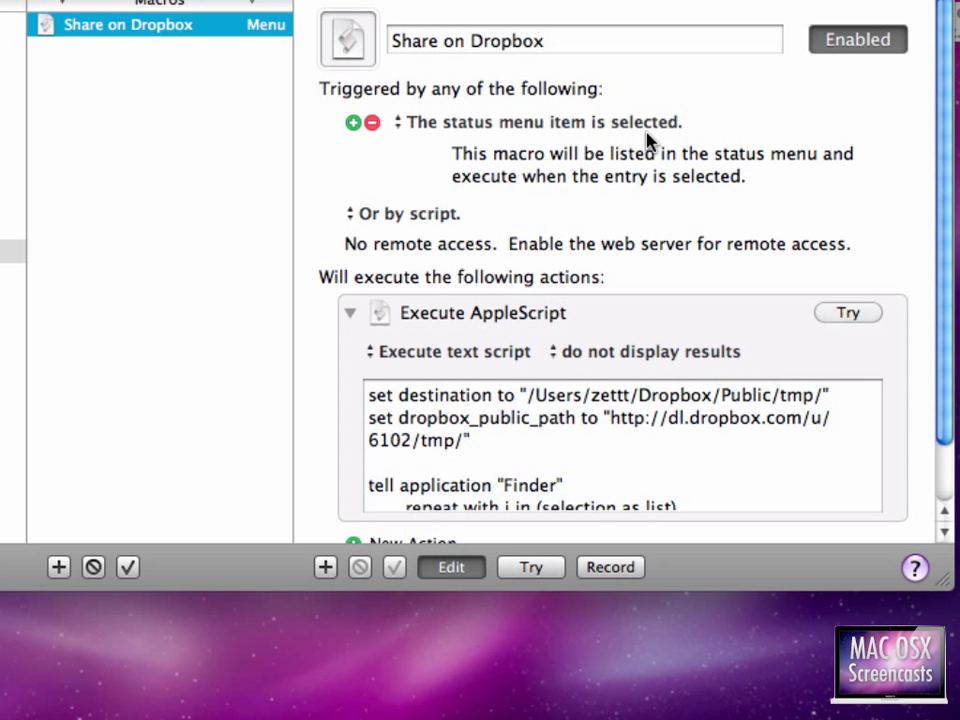
click(353, 122)
click(436, 125)
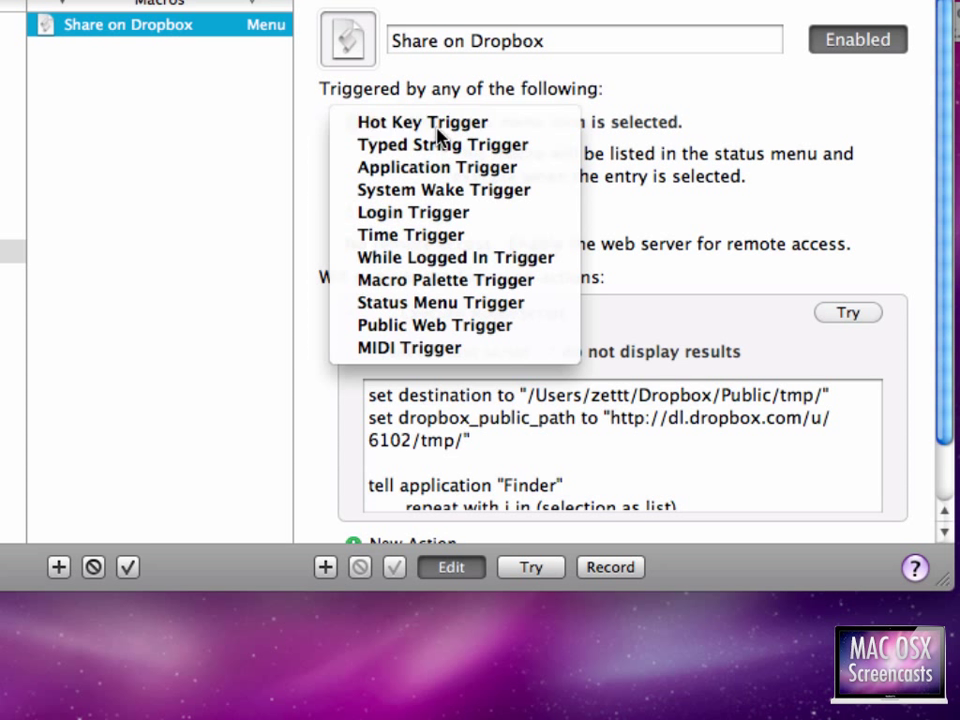
key(ctrl+d)
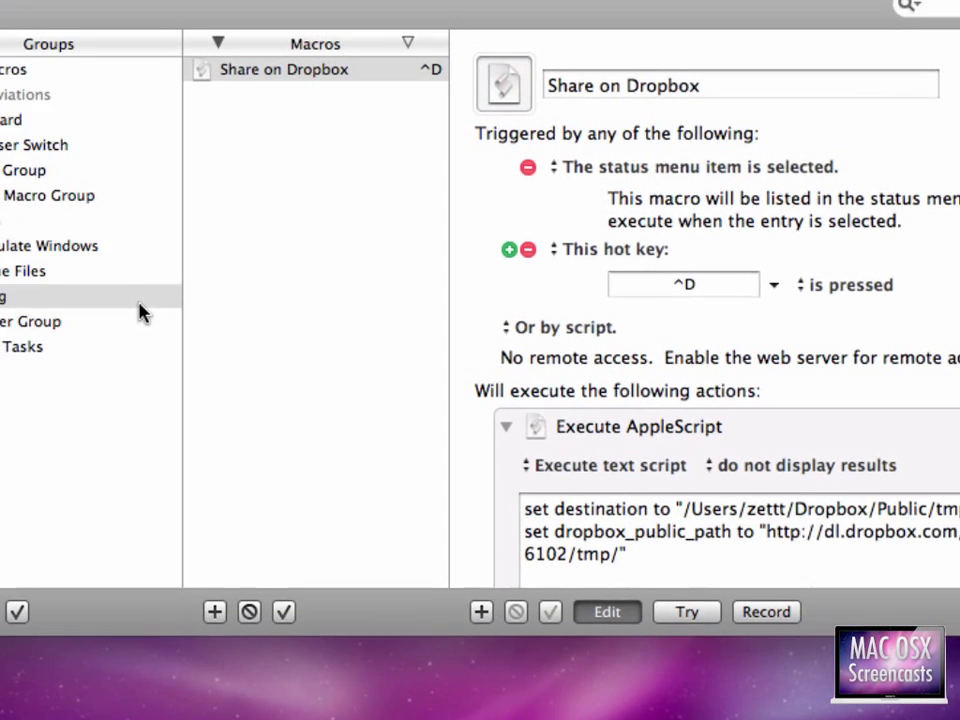
- Make the Sharing macro group available only in Finder.app
click(13, 252)
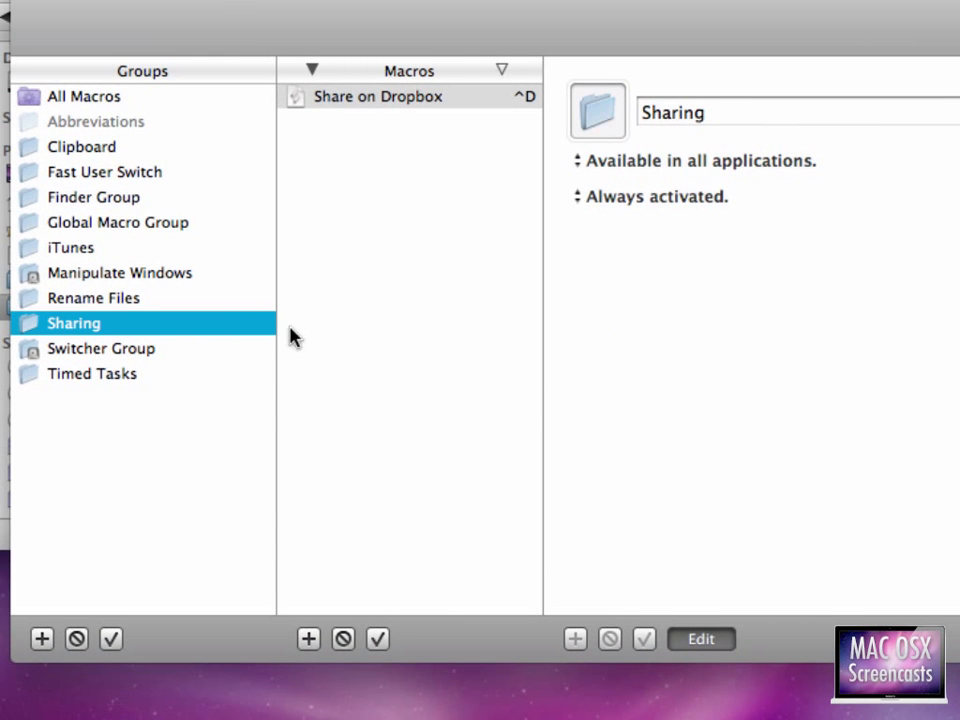
click(660, 162)
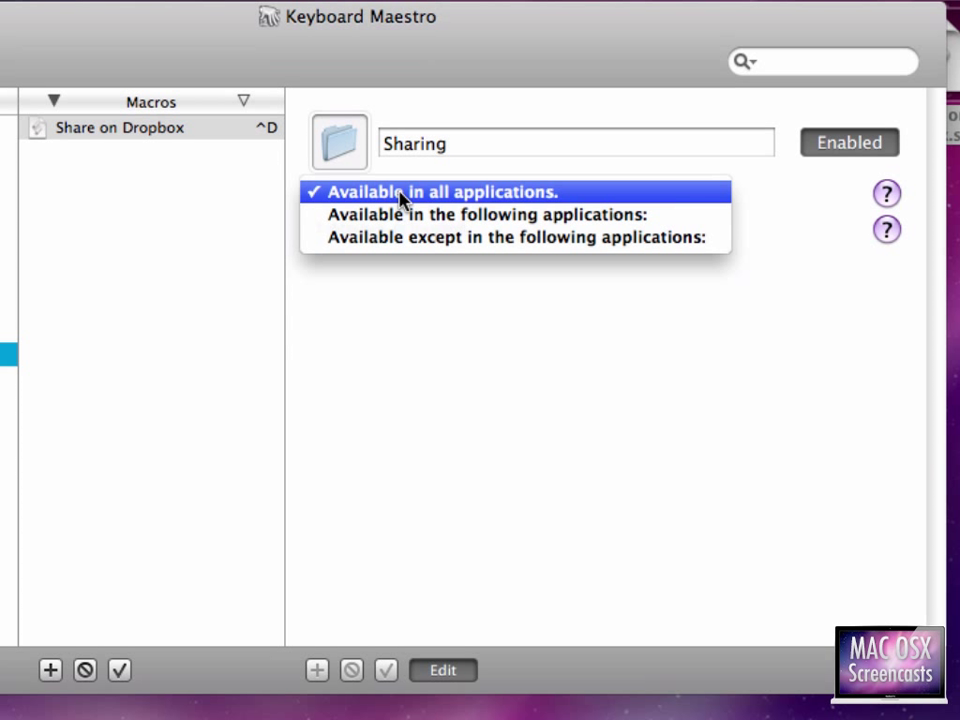
click(398, 193)
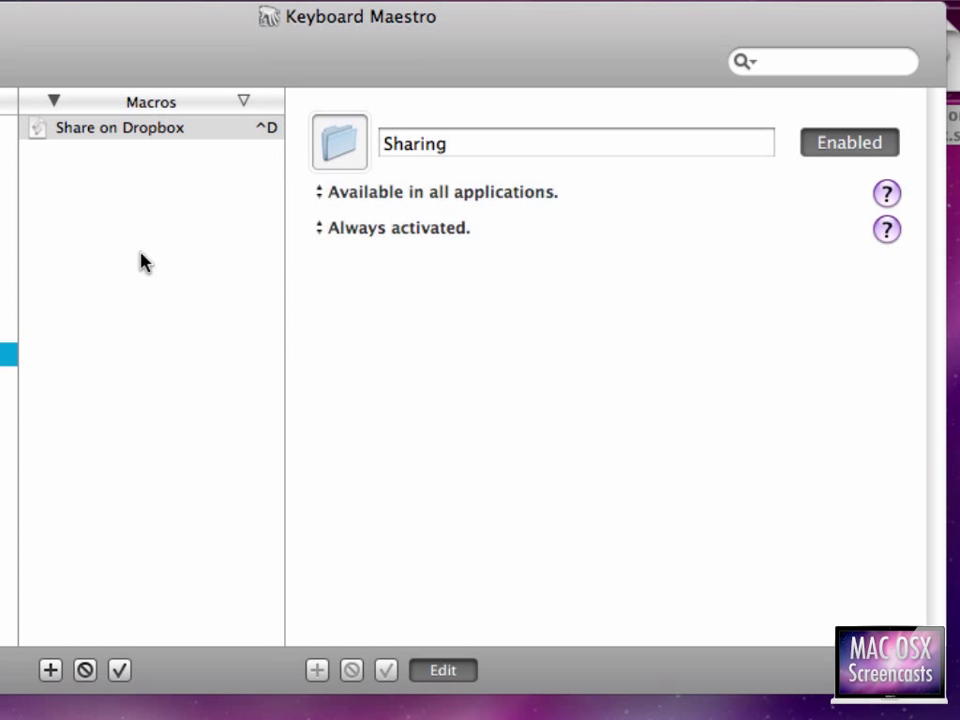
click(358, 191)
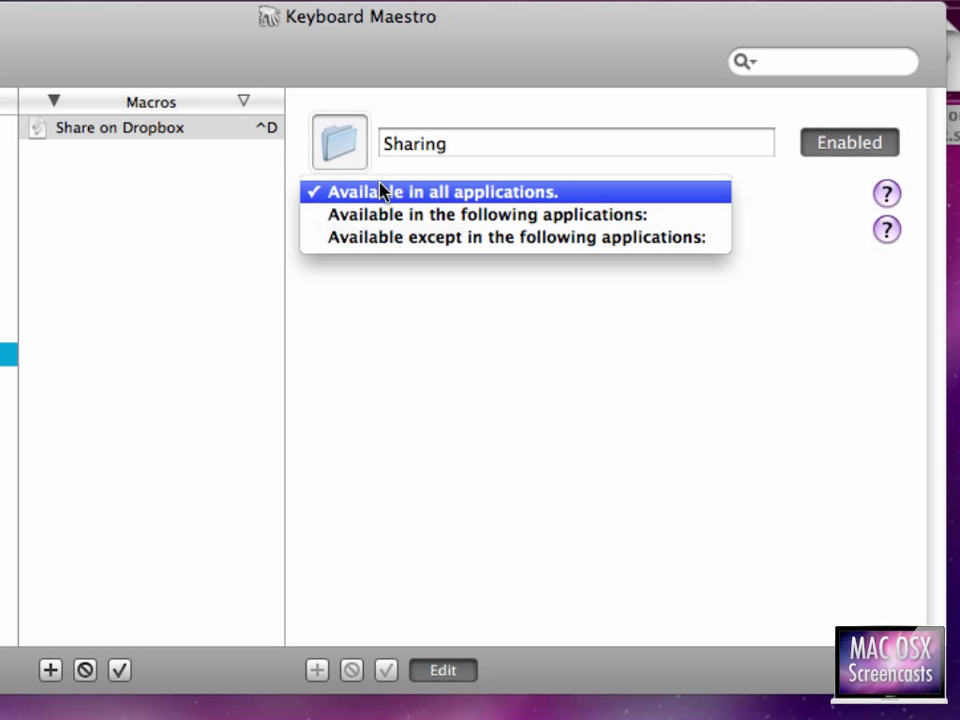
click(422, 215)
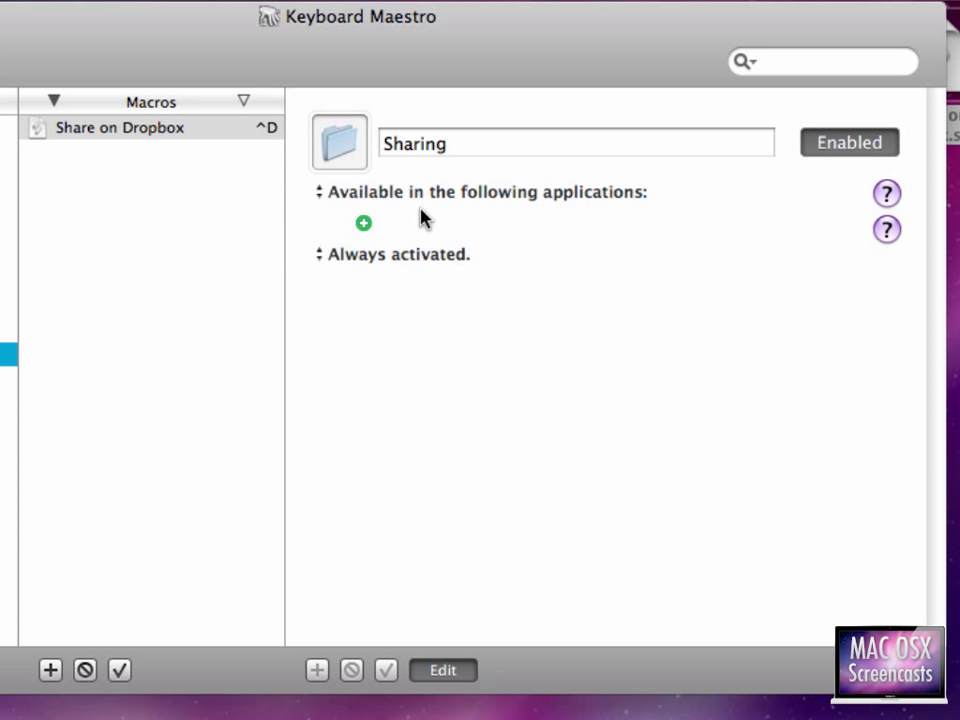
click(361, 226)
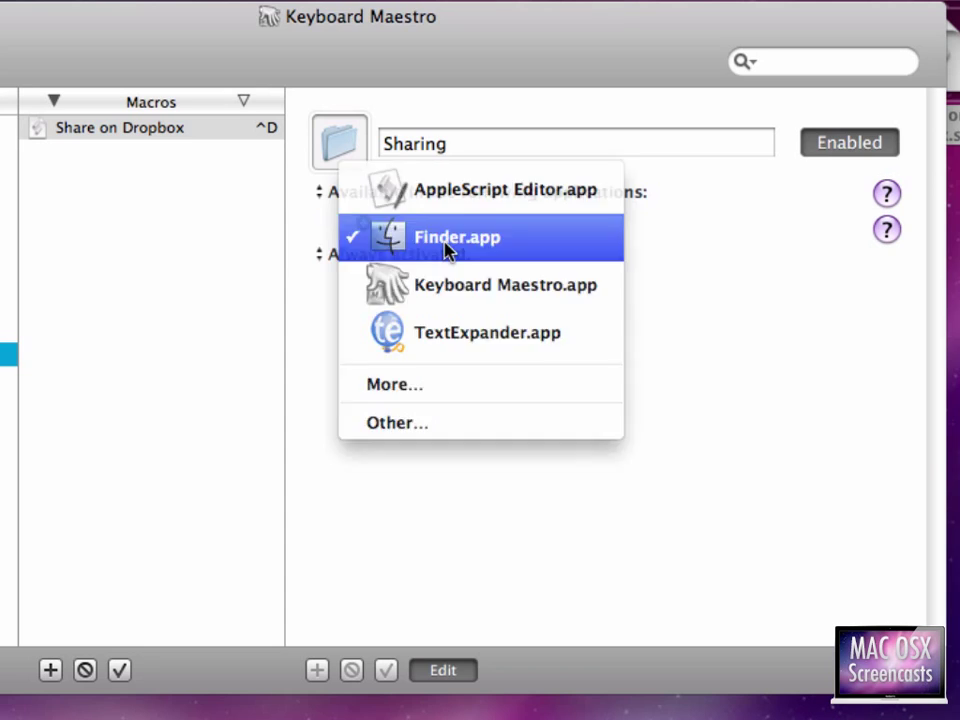
click(447, 247)
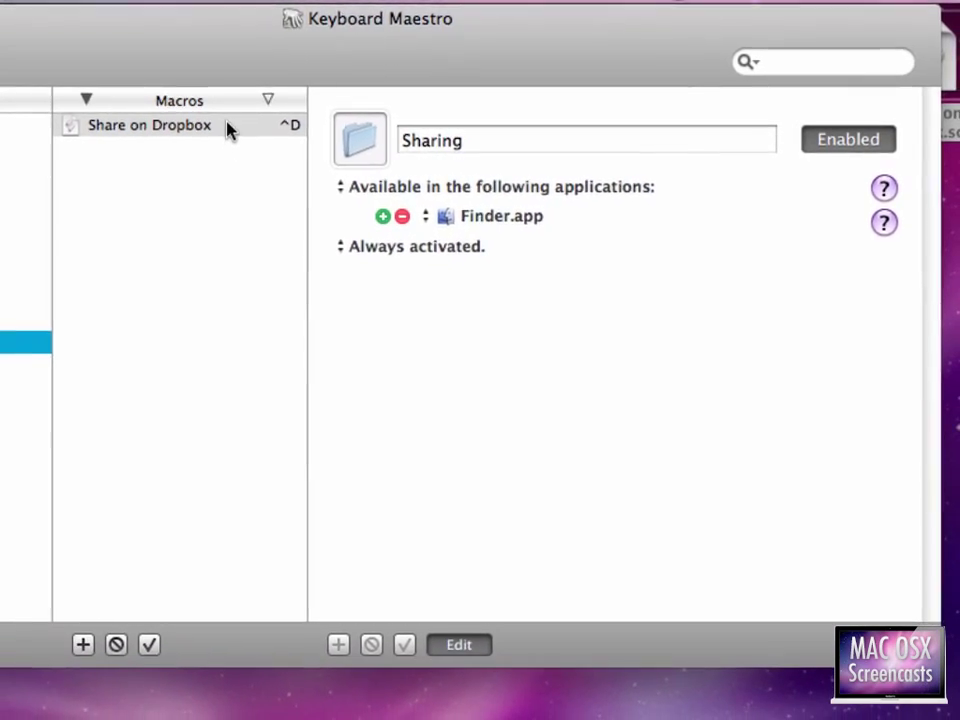
- Select the Share on Dropbox macro and view the status menu's macro list while Keyboard Maestro is the active application
click(228, 130)
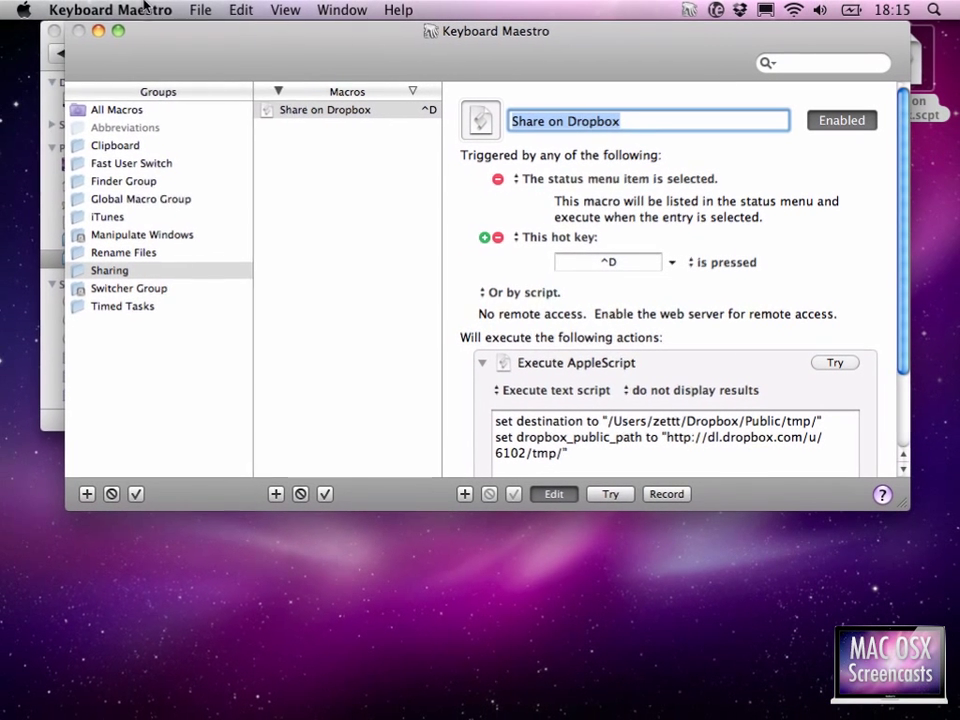
click(109, 7)
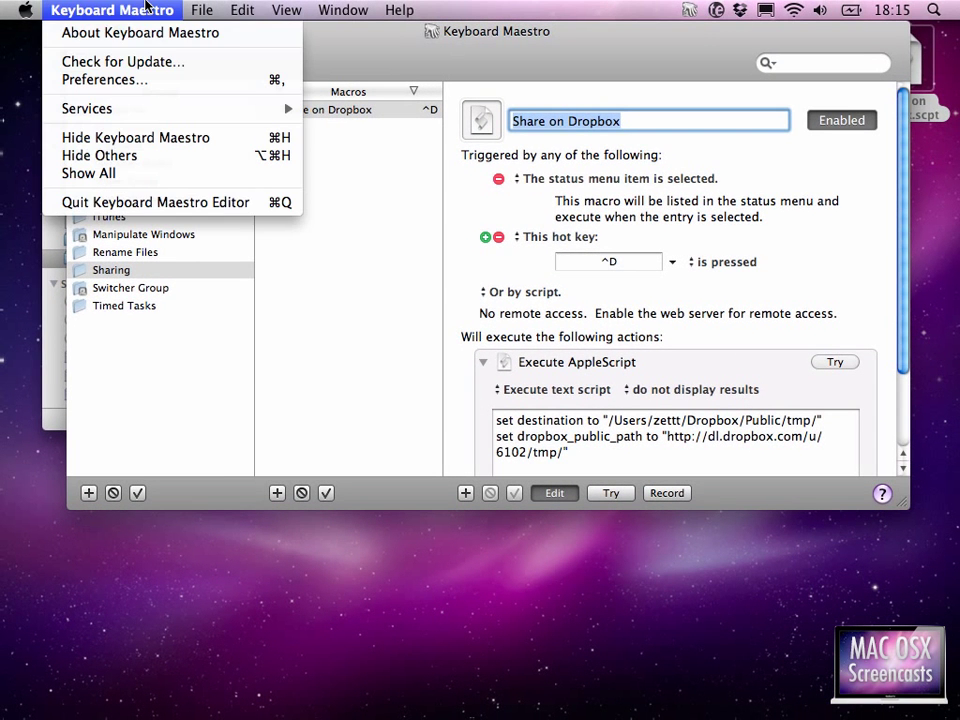
click(109, 7)
click(686, 10)
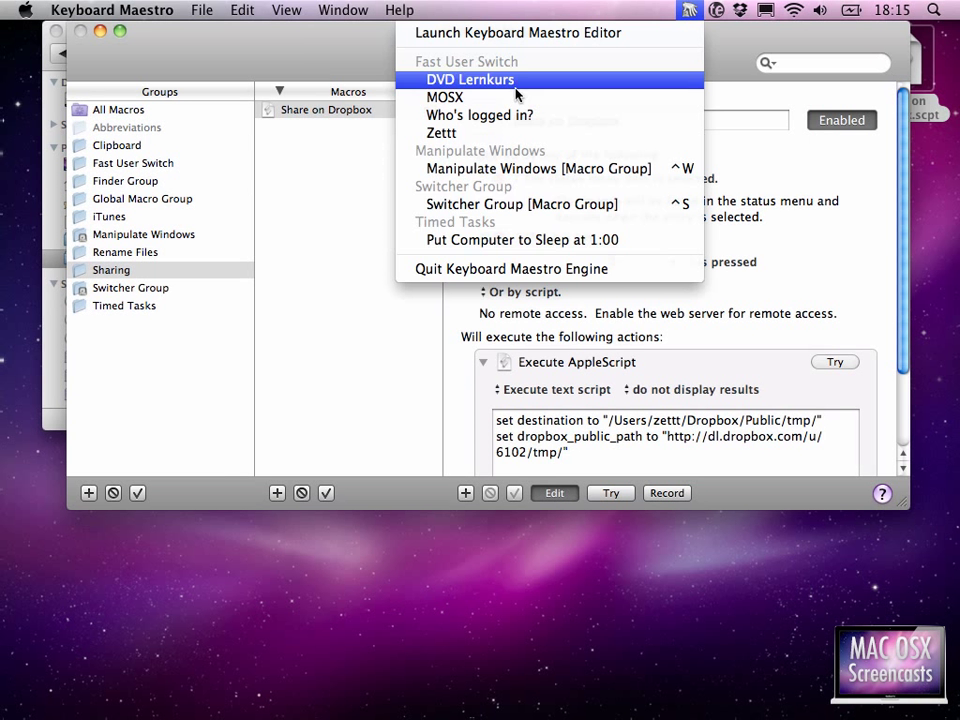
- Switch to Finder and check the status menu's macro list for the Share on Dropbox entry
click(648, 540)
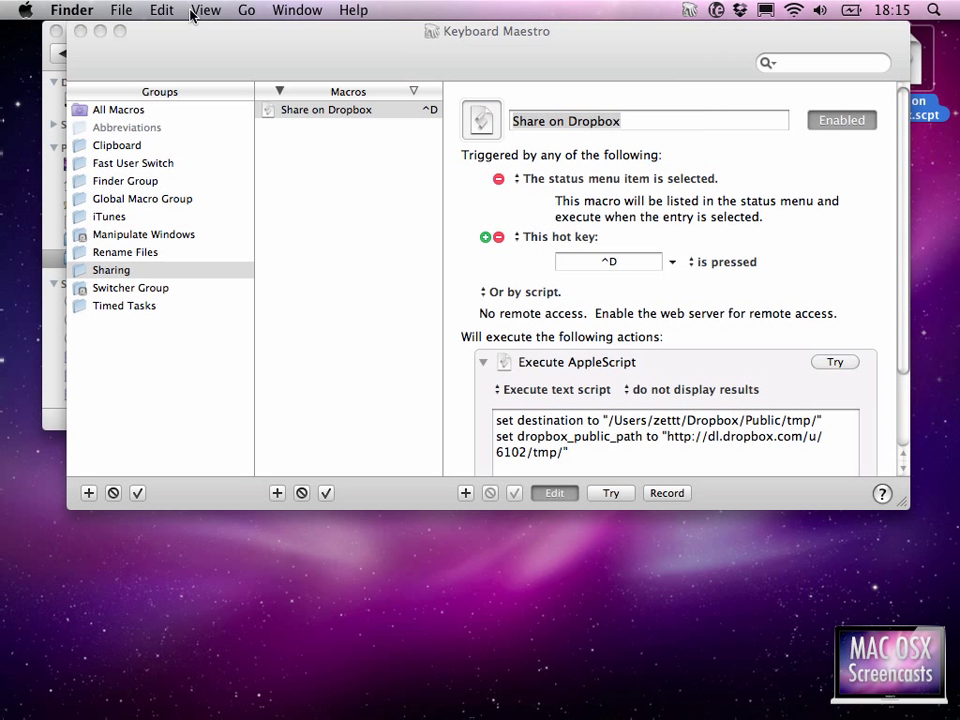
click(74, 9)
click(74, 9)
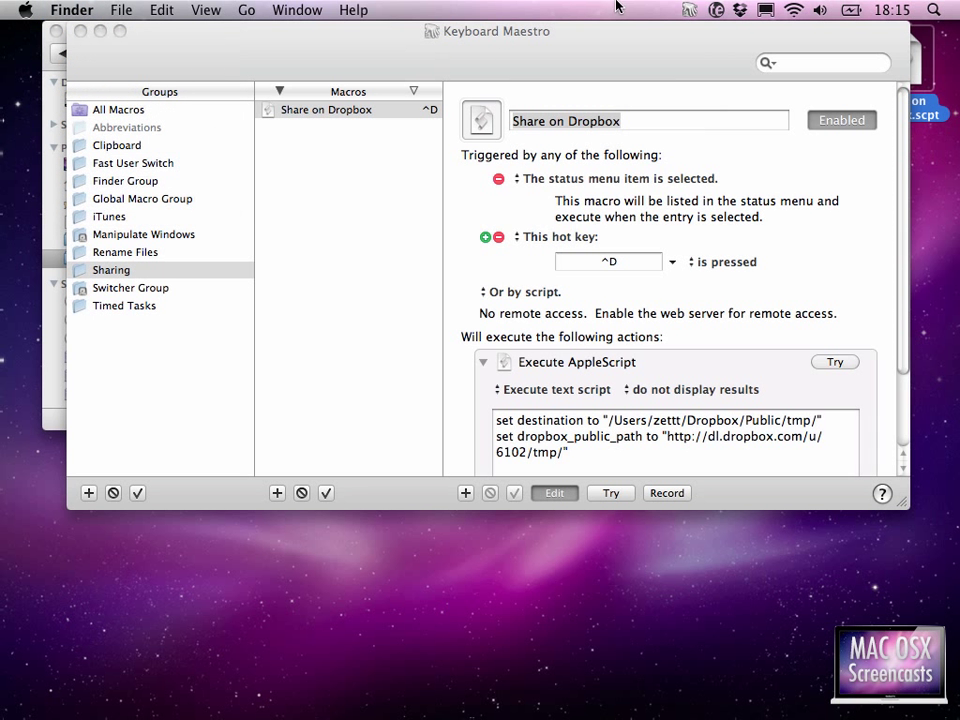
click(689, 10)
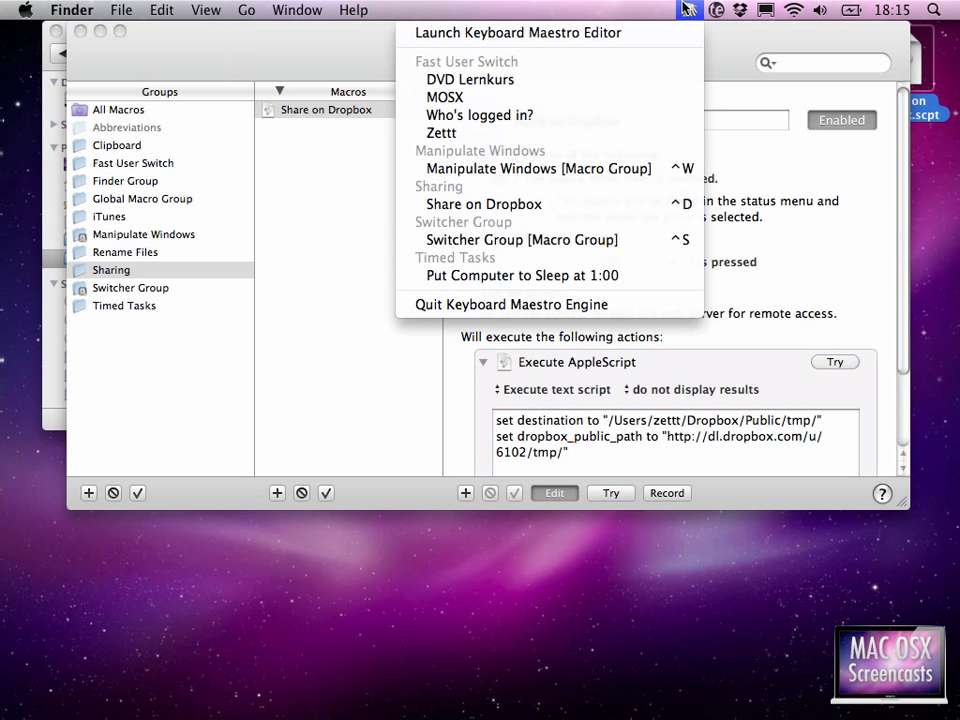
click(600, 205)
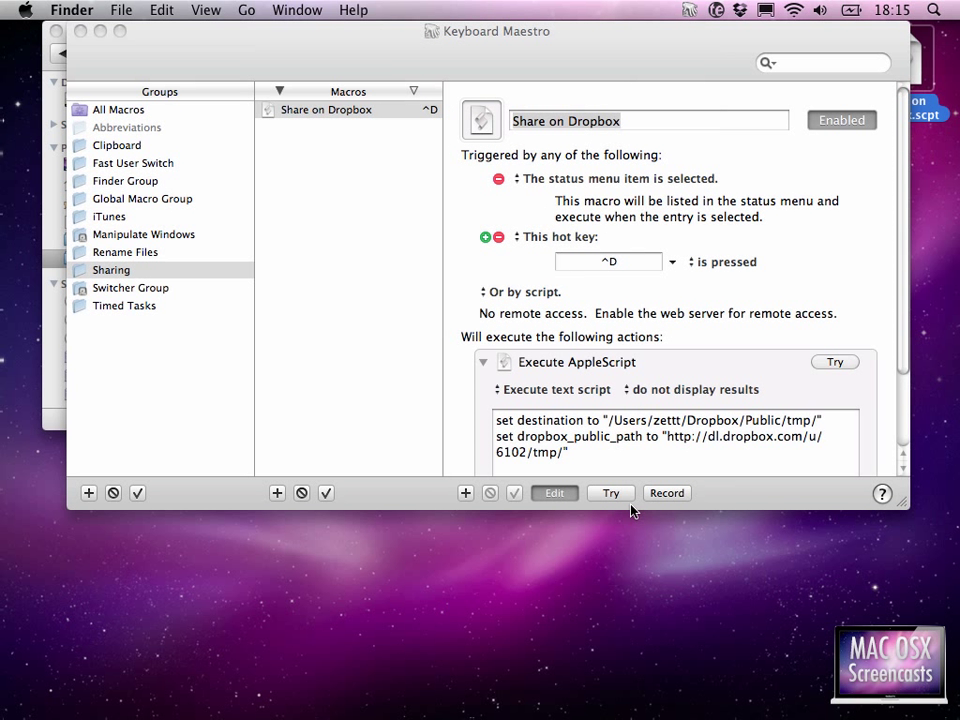
- View the macro's Execute AppleScript text, hide Keyboard Maestro and open Share on Dropbox.scpt from the desktop in AppleScript Editor
click(626, 416)
scroll(626, 416, down, 1)
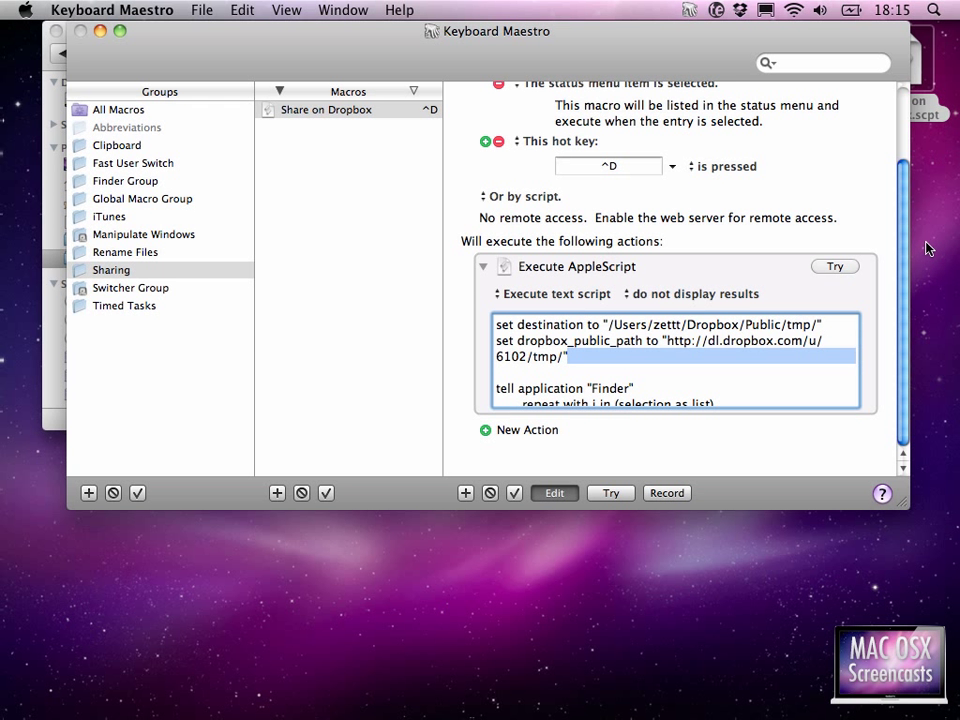
key(super+h)
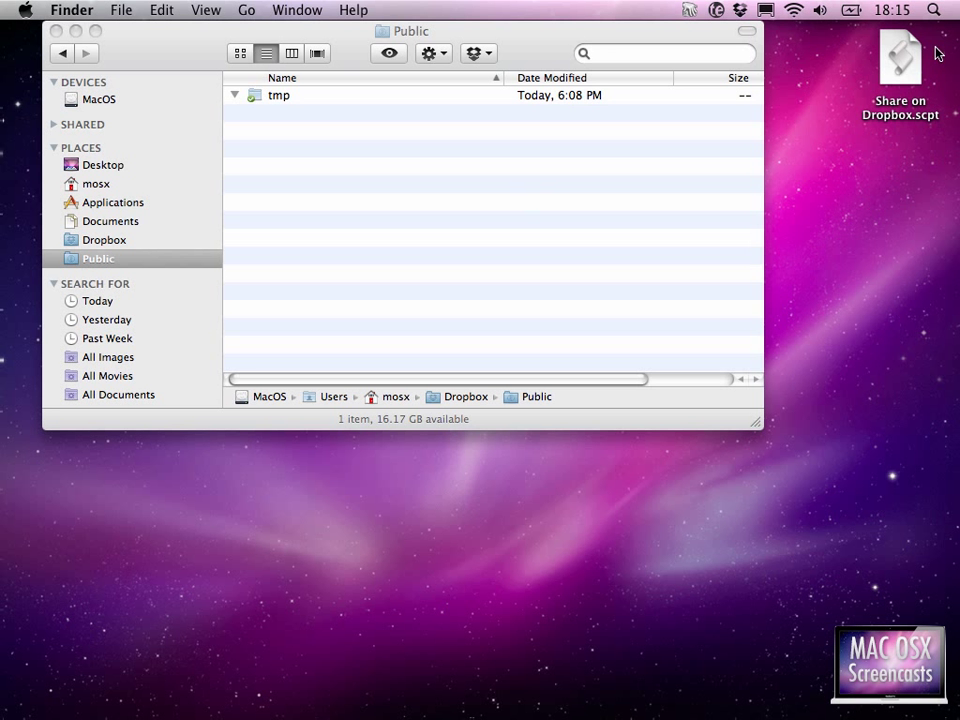
double_click(898, 58)
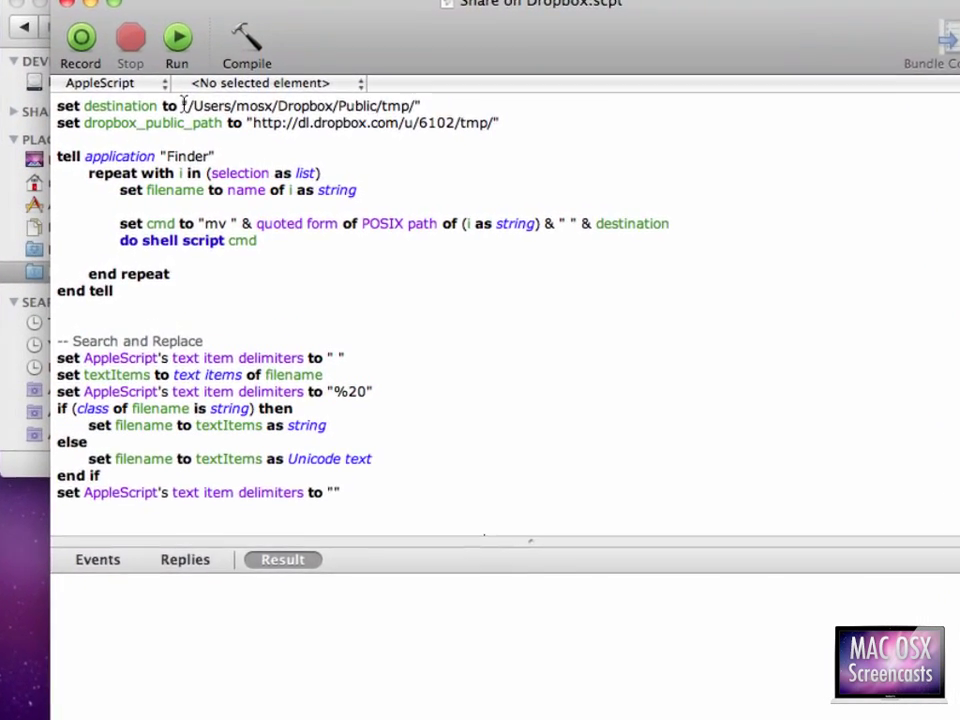
- Examine the script's destination path and public URL, and view the folder path of the Public folder in Finder
drag(194, 119, 394, 119)
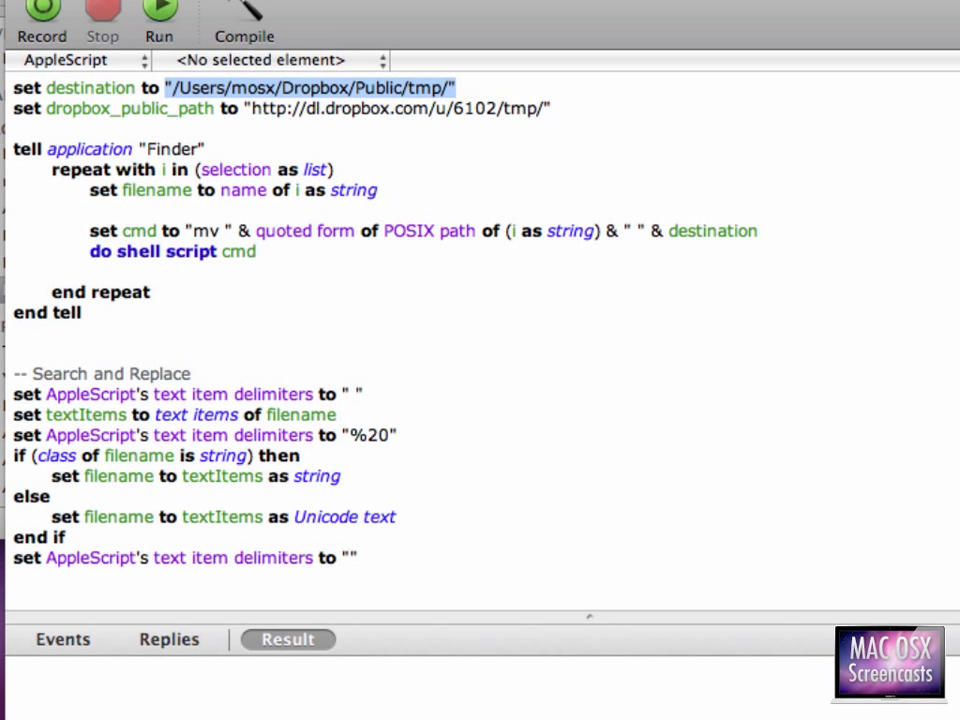
click(167, 88)
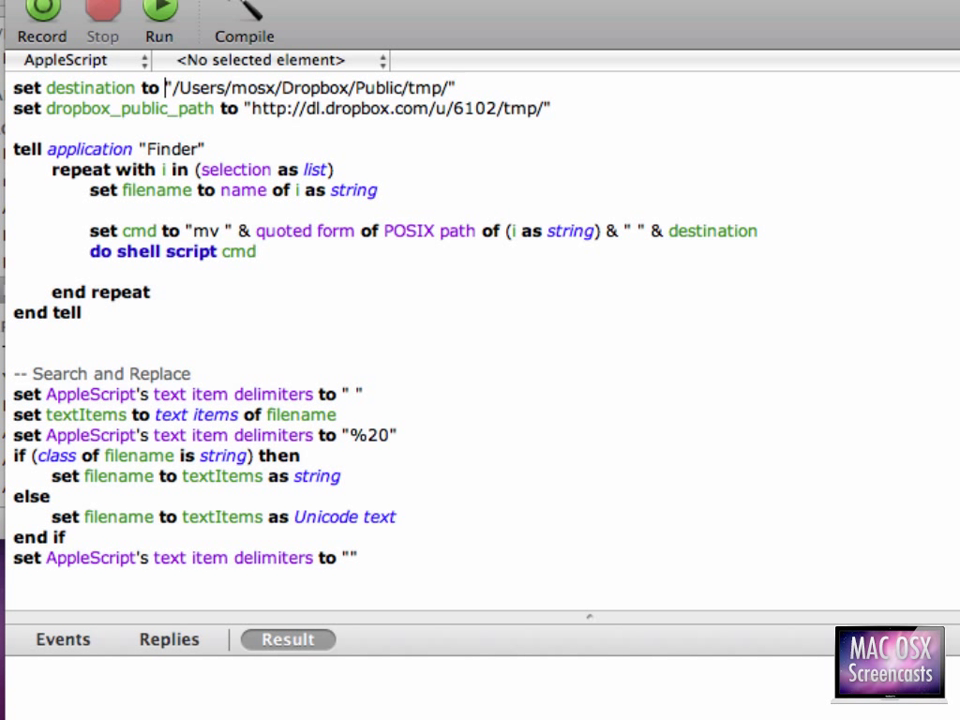
click(275, 88)
drag(251, 107, 551, 108)
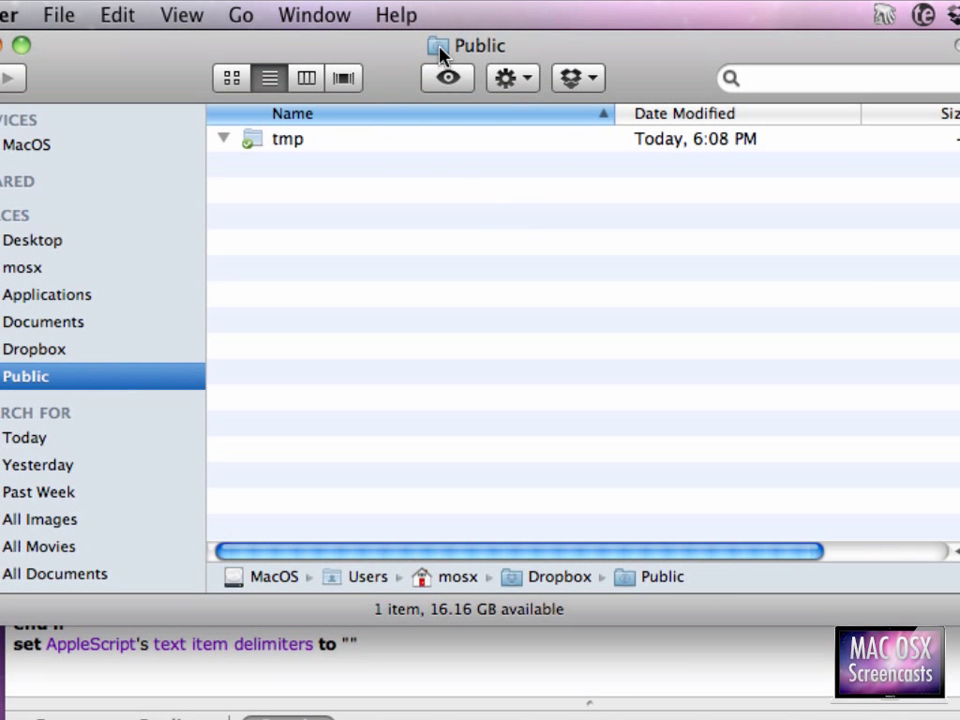
super+click(444, 54)
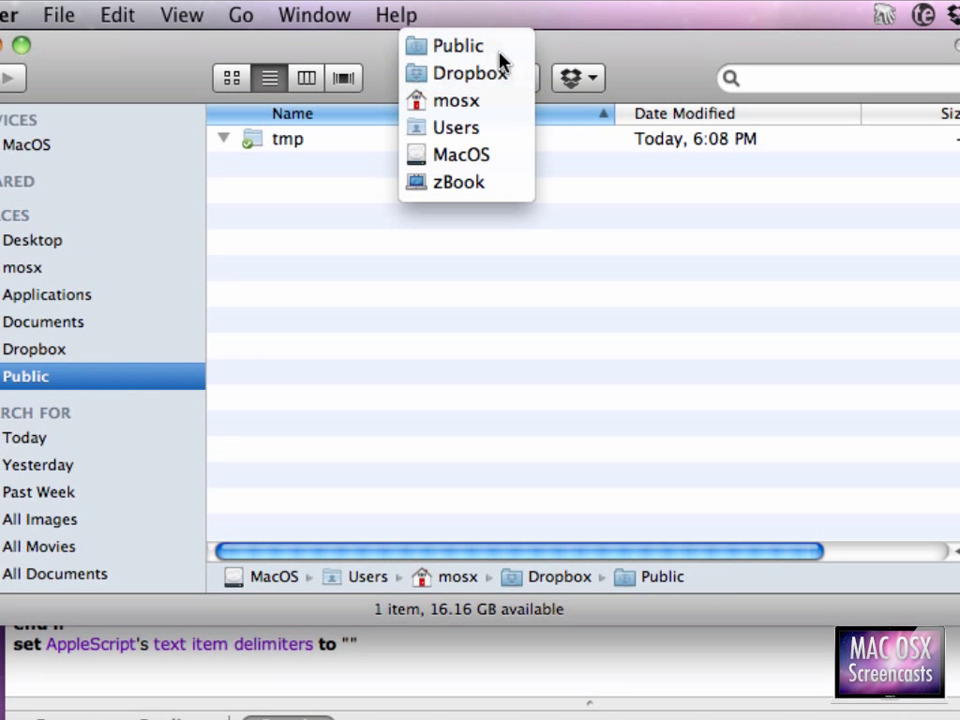
click(679, 257)
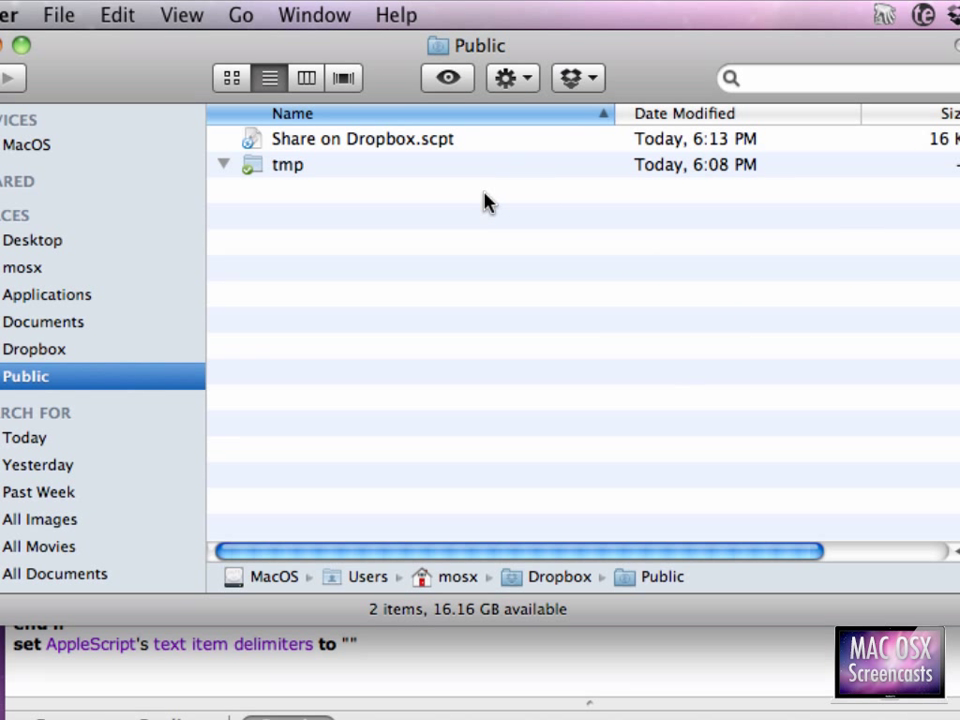
- Copy the Dropbox public link of Share on Dropbox.scpt in the Public folder
click(482, 148)
click(588, 86)
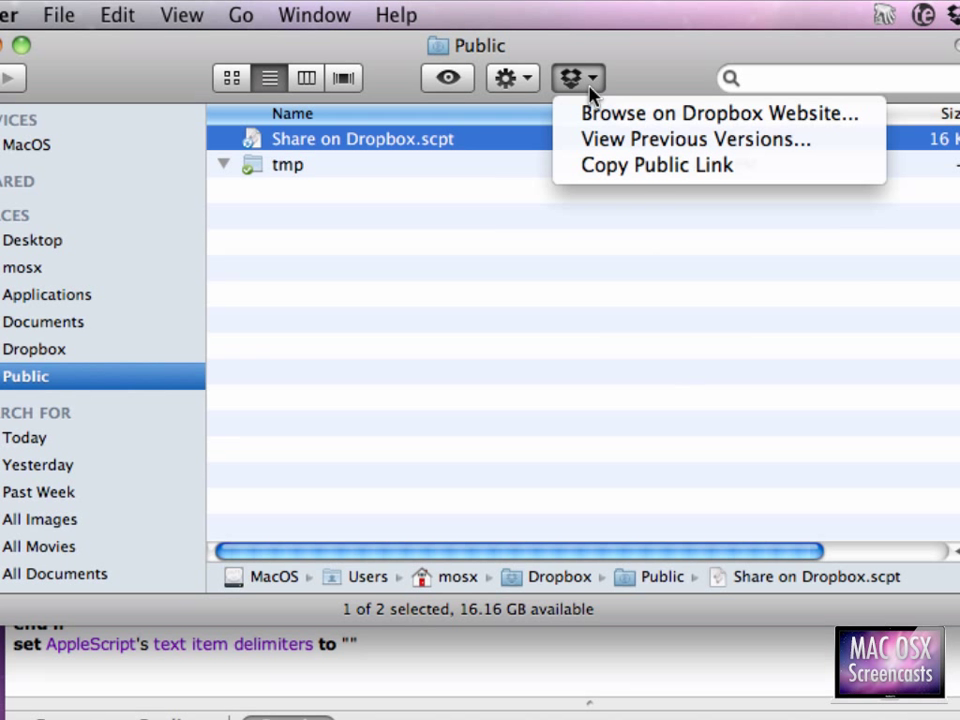
click(727, 166)
- Return to AppleScript Editor and paste the public link on its own line between the dropbox_public_path line and the tell block
key(super+Tab)
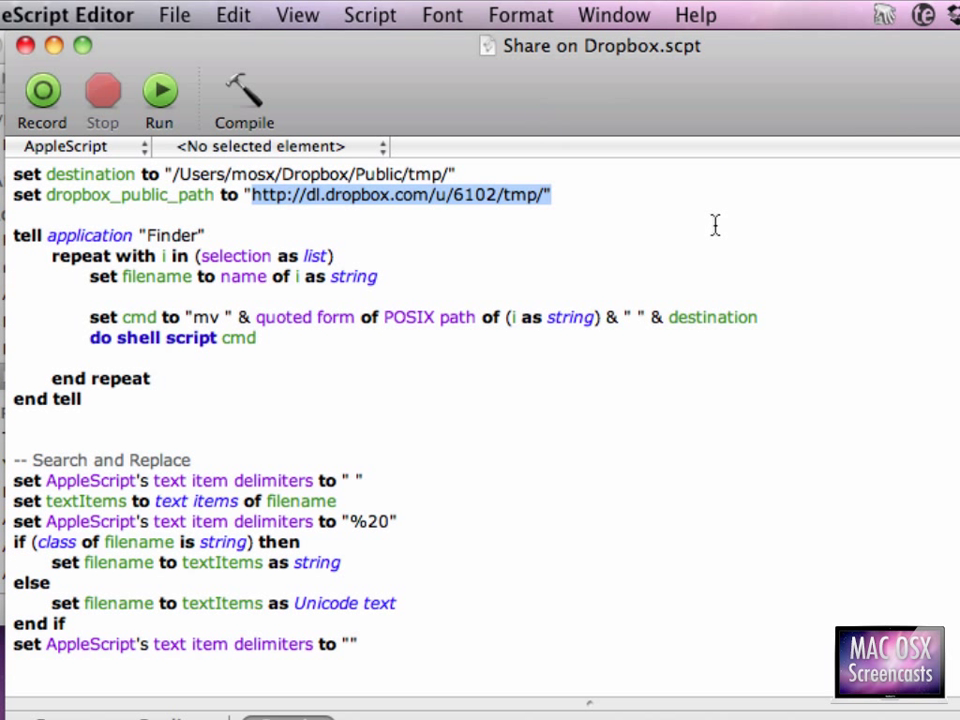
click(715, 224)
key(Return)
key(Return)
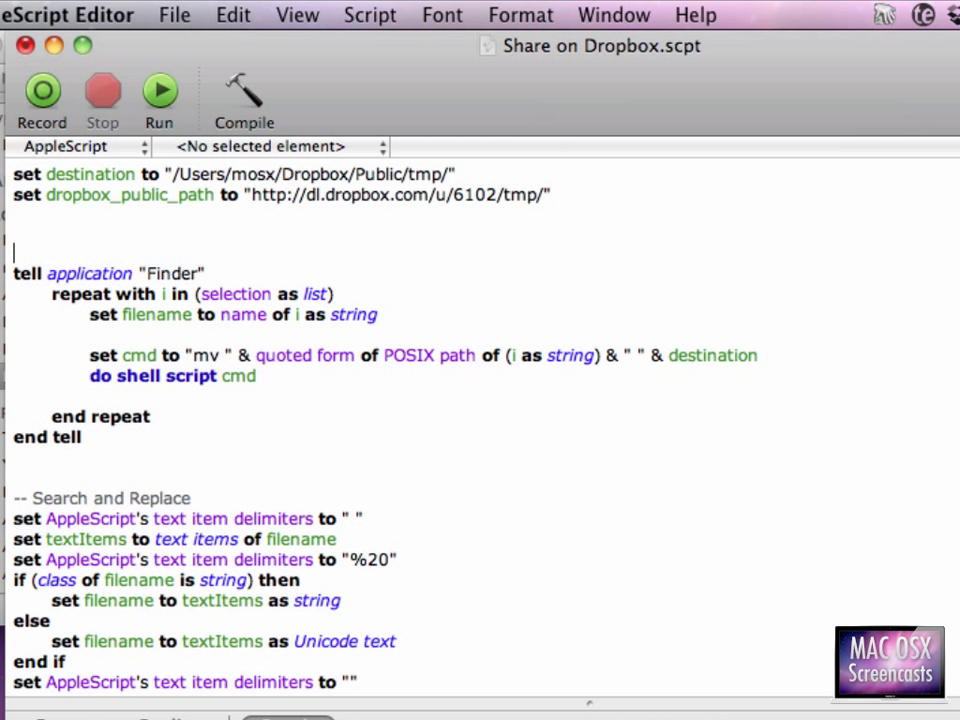
click(13, 233)
key(super+v)
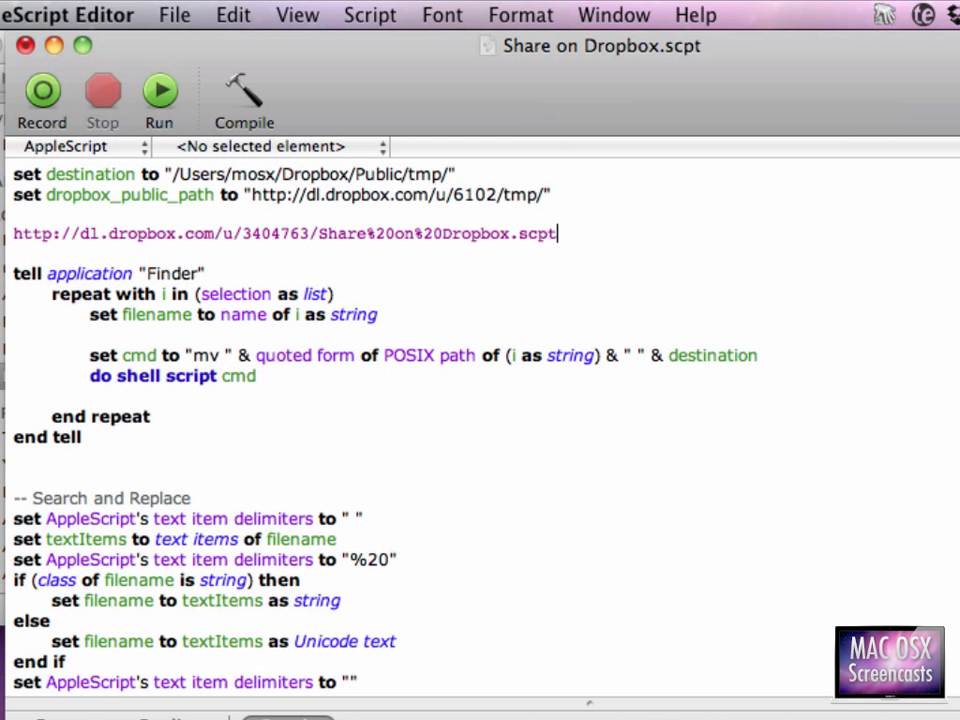
- Cut the base URL with the Dropbox user ID from the pasted link and use it to replace the dropbox_public_path URL before /tmp/
key(Left)
key(Left)
key(Left)
key(Left)
key(Left)
key(Left)
key(Left)
key(Left)
key(Left)
key(Left)
key(Left)
key(super+shift+Left)
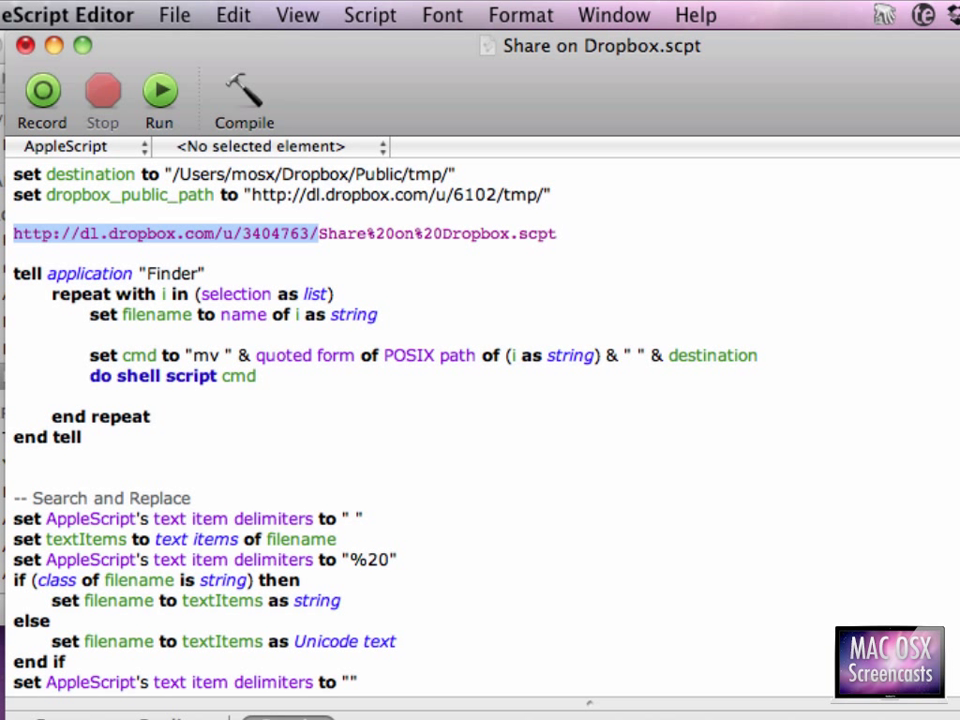
key(super+x)
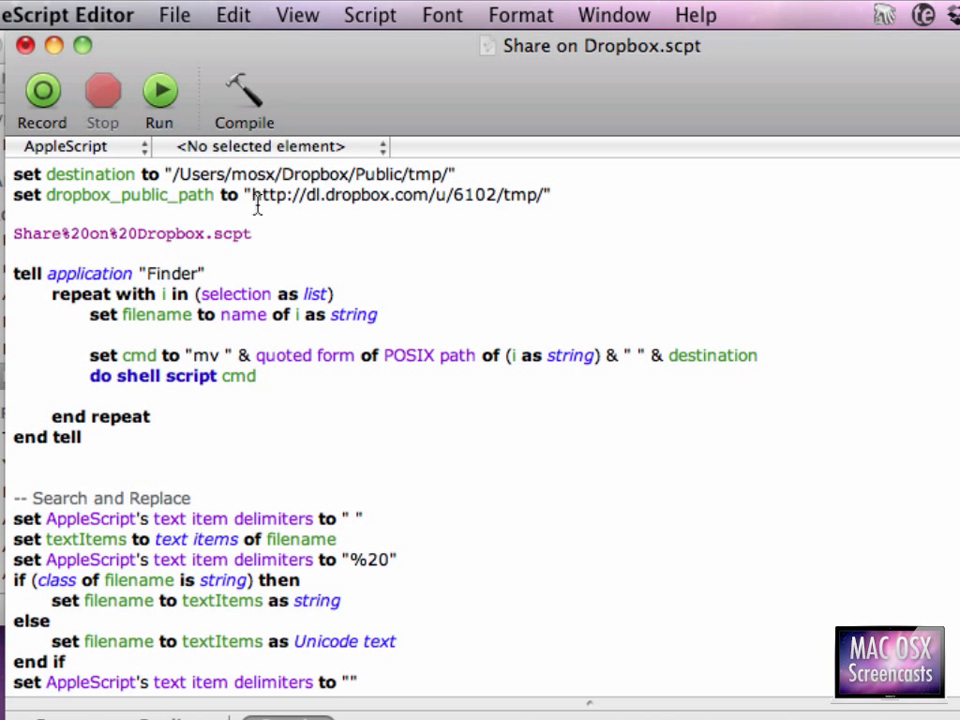
drag(253, 196, 497, 196)
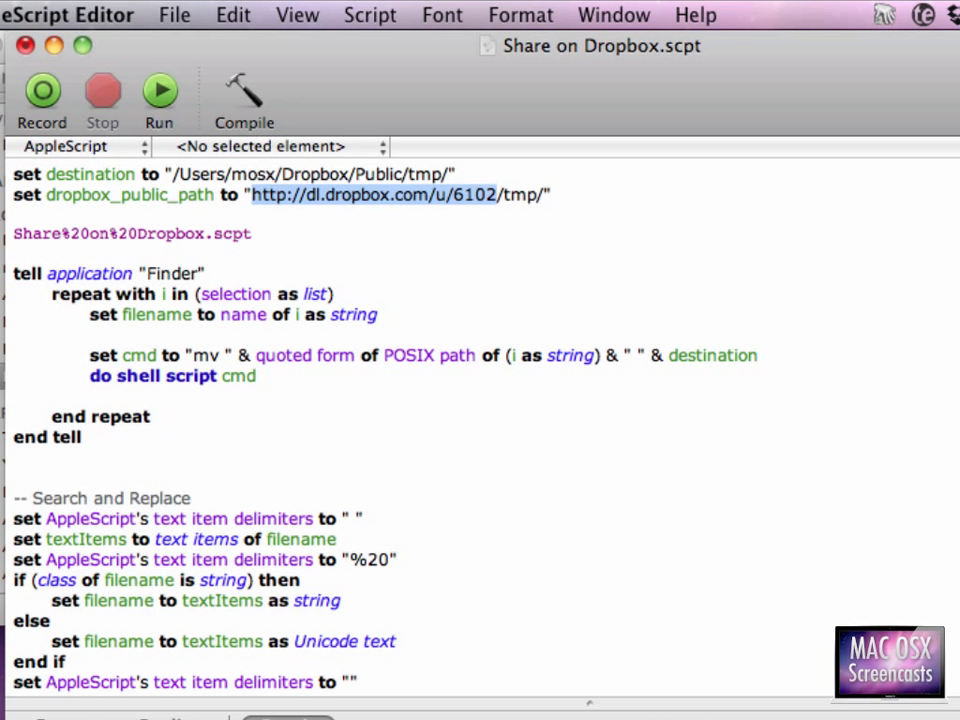
key(super+v)
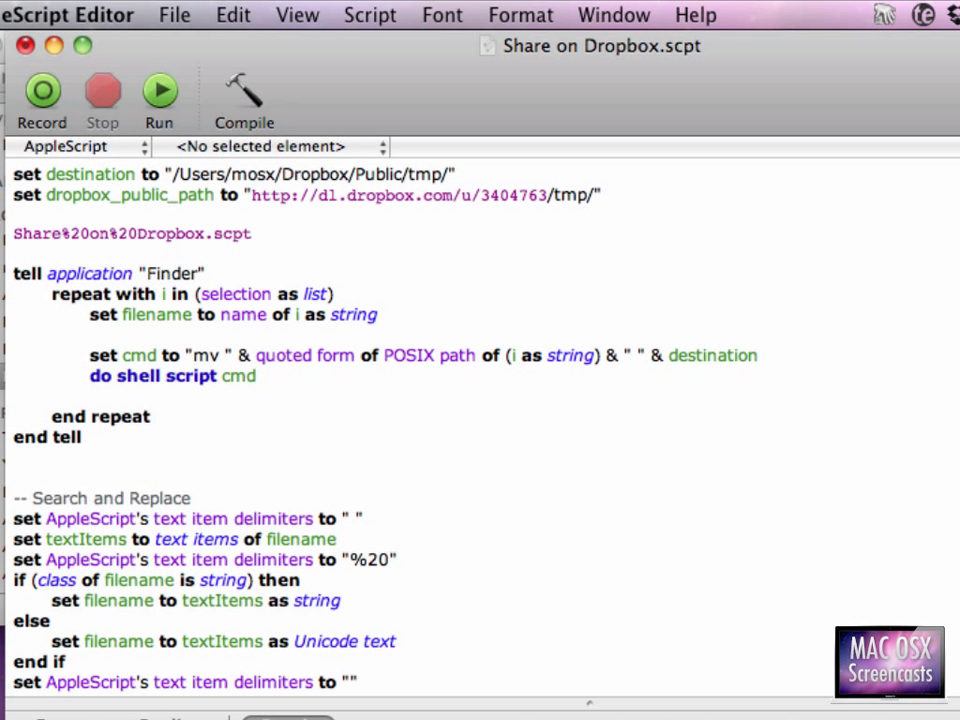
- Delete the leftover file name line below dropbox_public_path, then compile and save the script
click(14, 214)
key(shift+Down)
key(shift+Down)
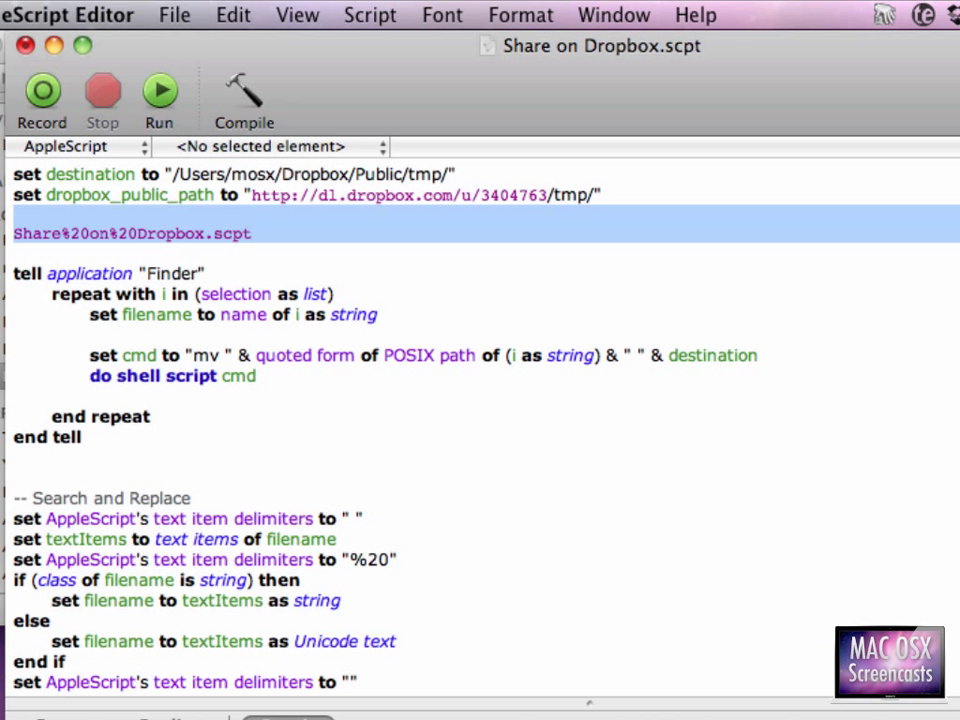
key(BackSpace)
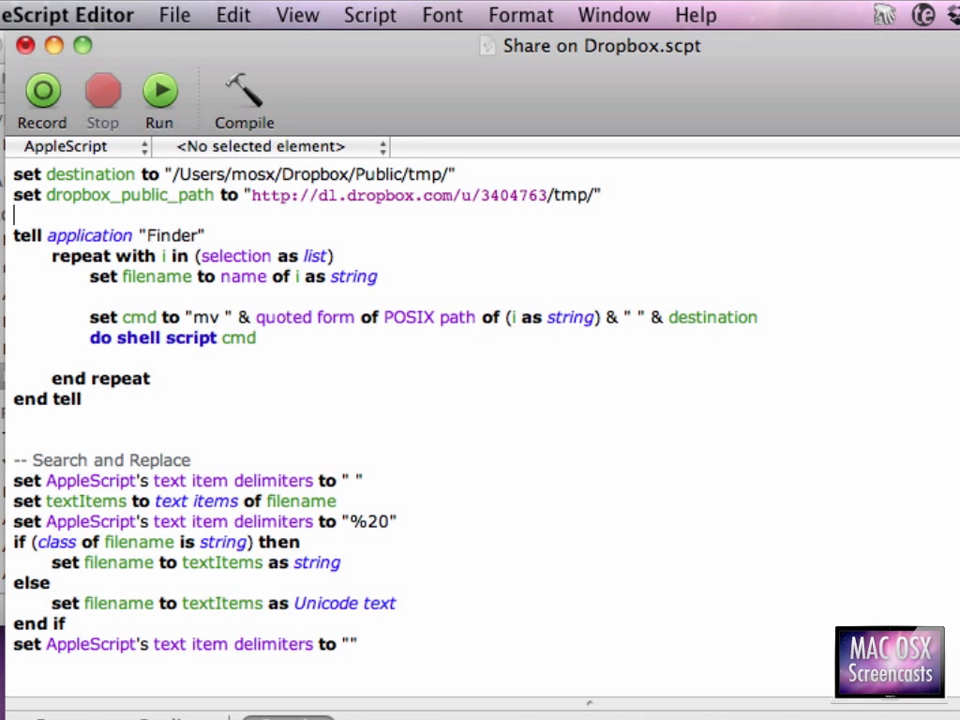
key(super+k)
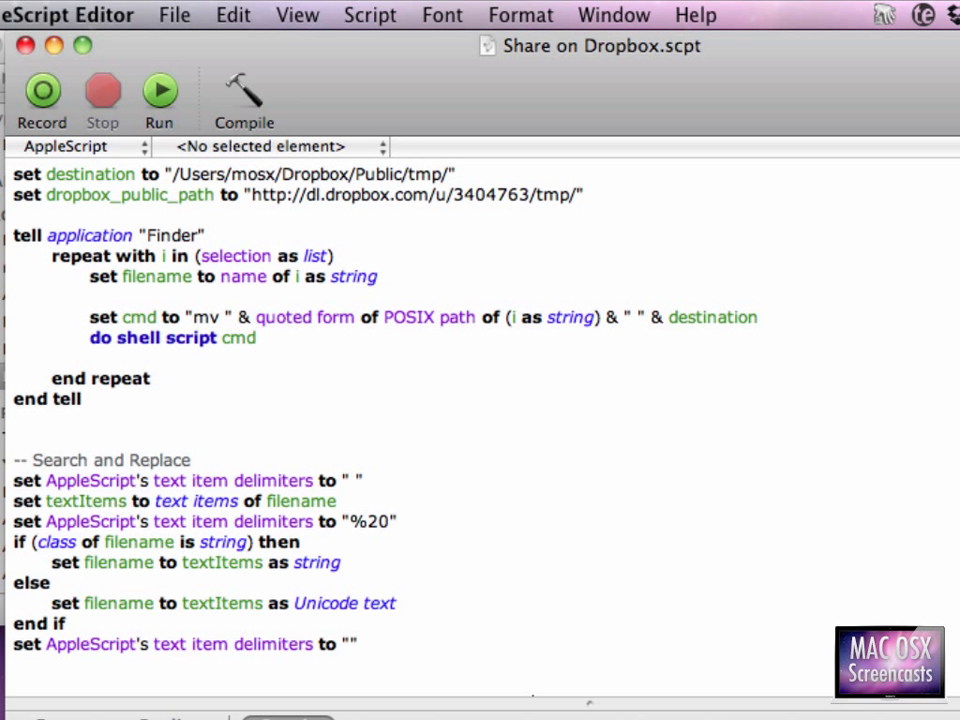
key(super+s)
- Copy the whole edited script and paste it over the Execute AppleScript text in the Share on Dropbox macro in Keyboard Maestro, and finish editing
key(super+a)
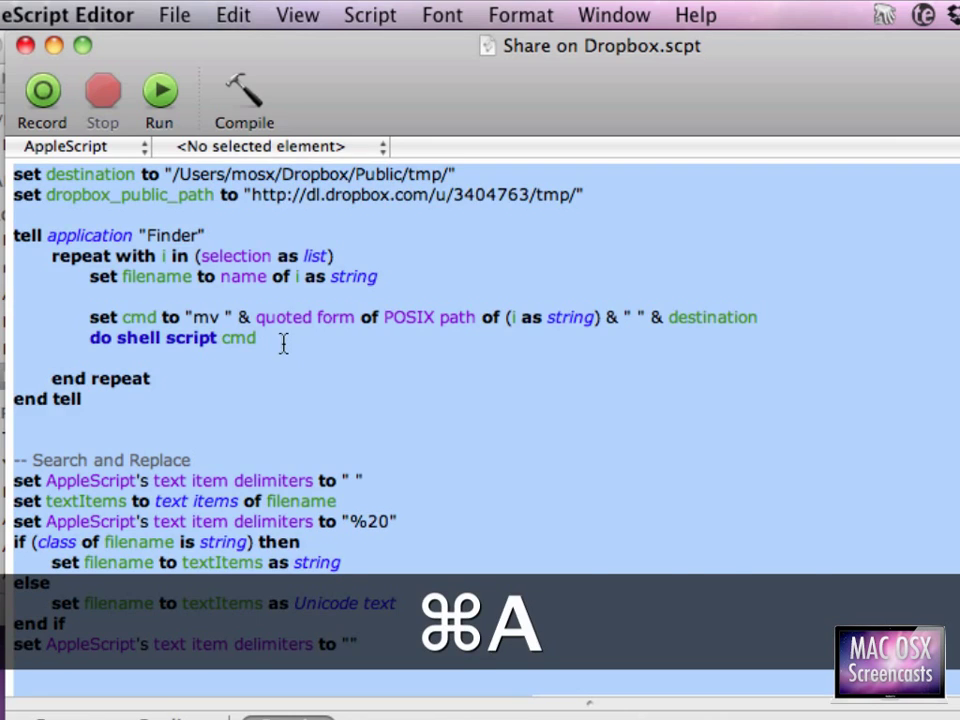
key(super+c)
key(super+Tab)
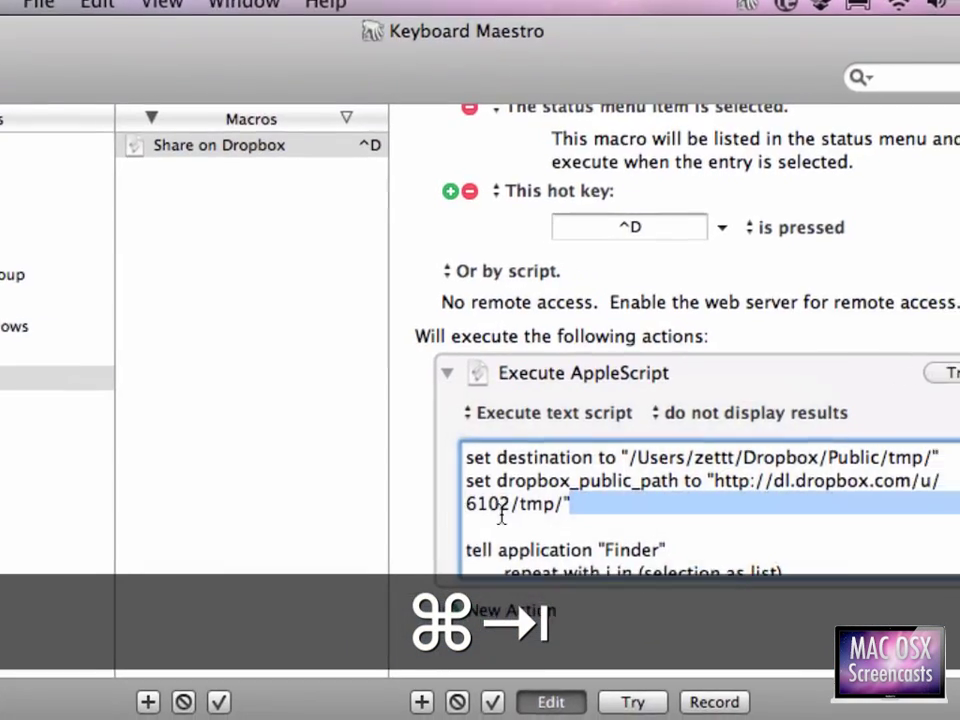
click(640, 528)
key(super+v)
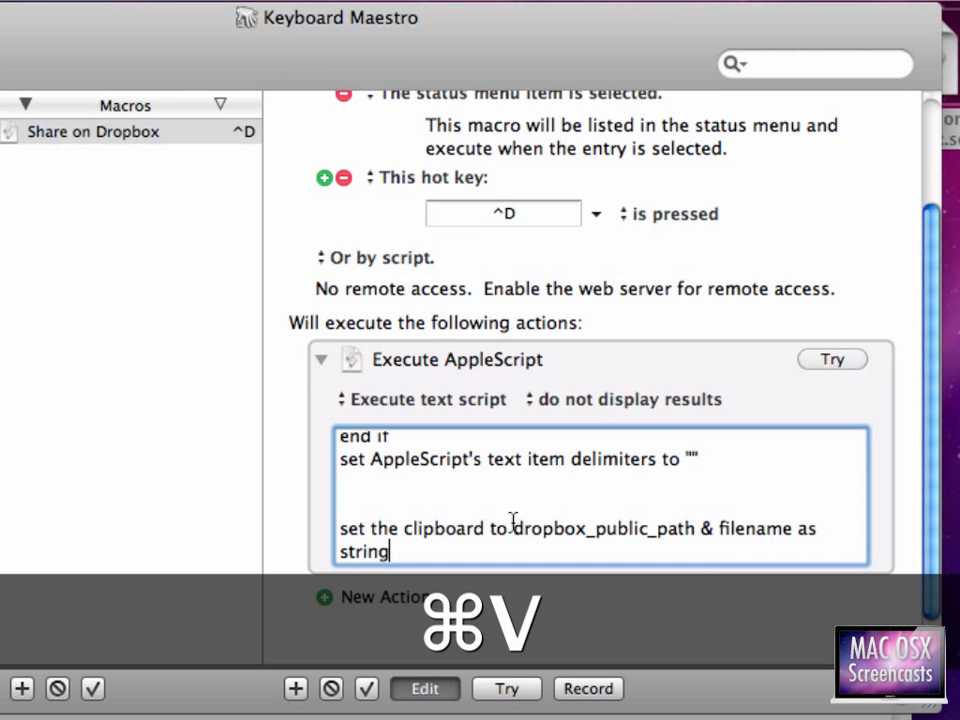
click(425, 690)
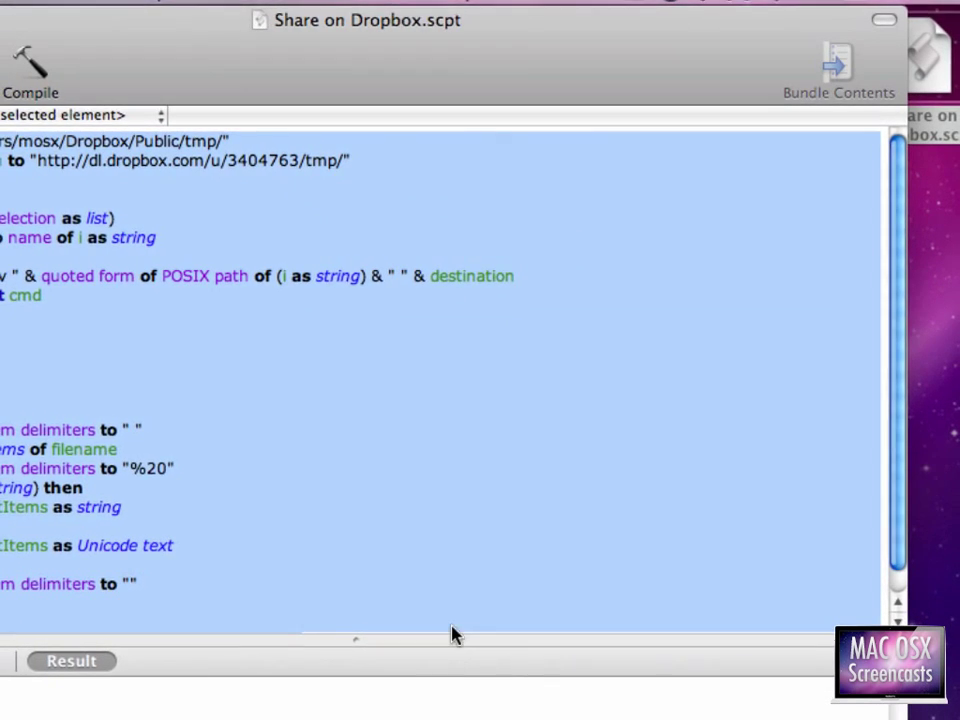
- Switch to Finder and move Share on Dropbox.scpt from the Dropbox Public folder to the Trash
click(485, 372)
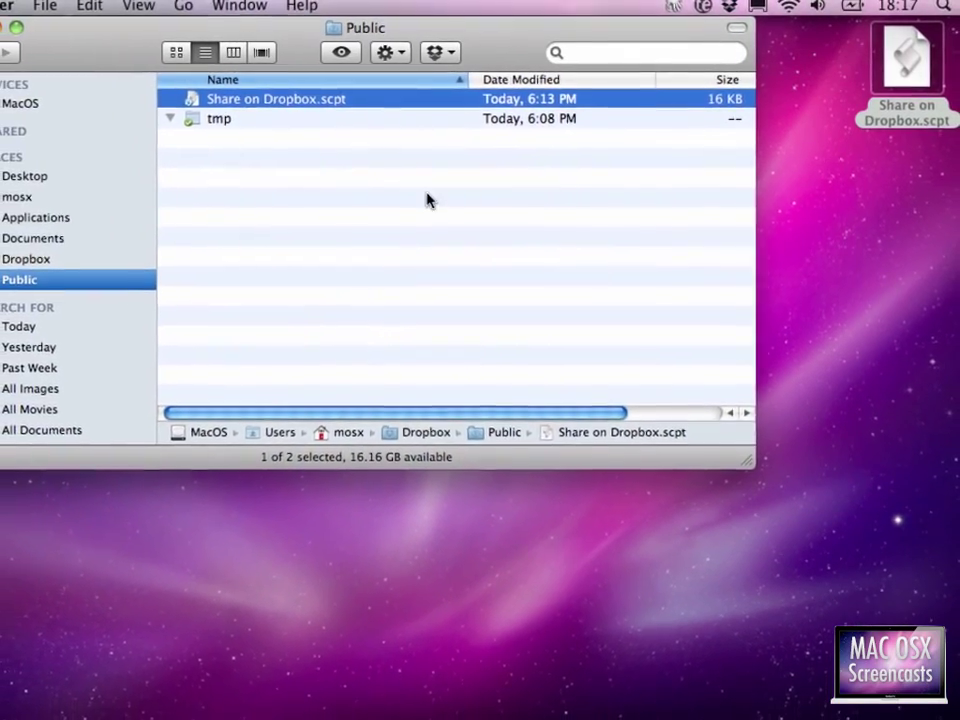
click(298, 195)
click(294, 101)
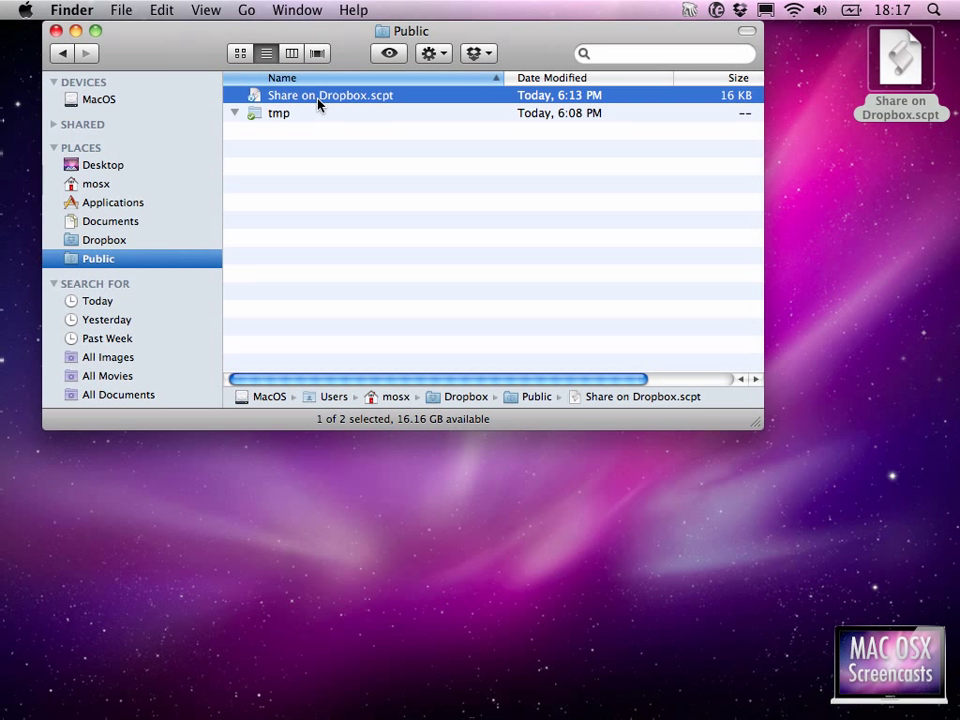
key(super+BackSpace)
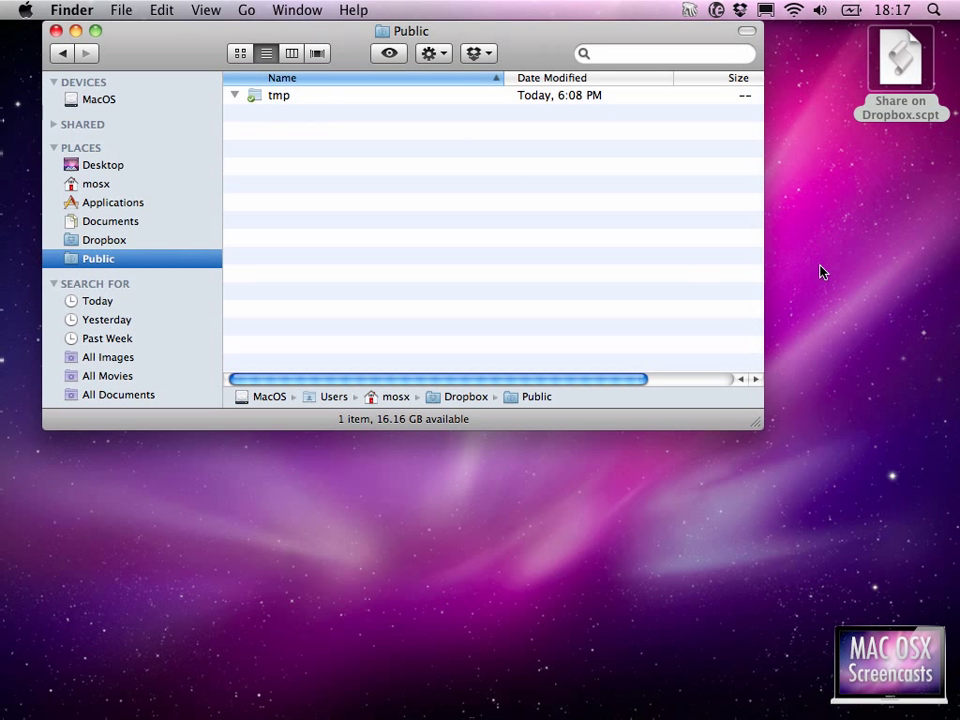
- Take a screenshot of the empty file list area in the Public window and run the Share on Dropbox macro on the resulting desktop file
key(super+shift+4)
drag(252, 118, 661, 265)
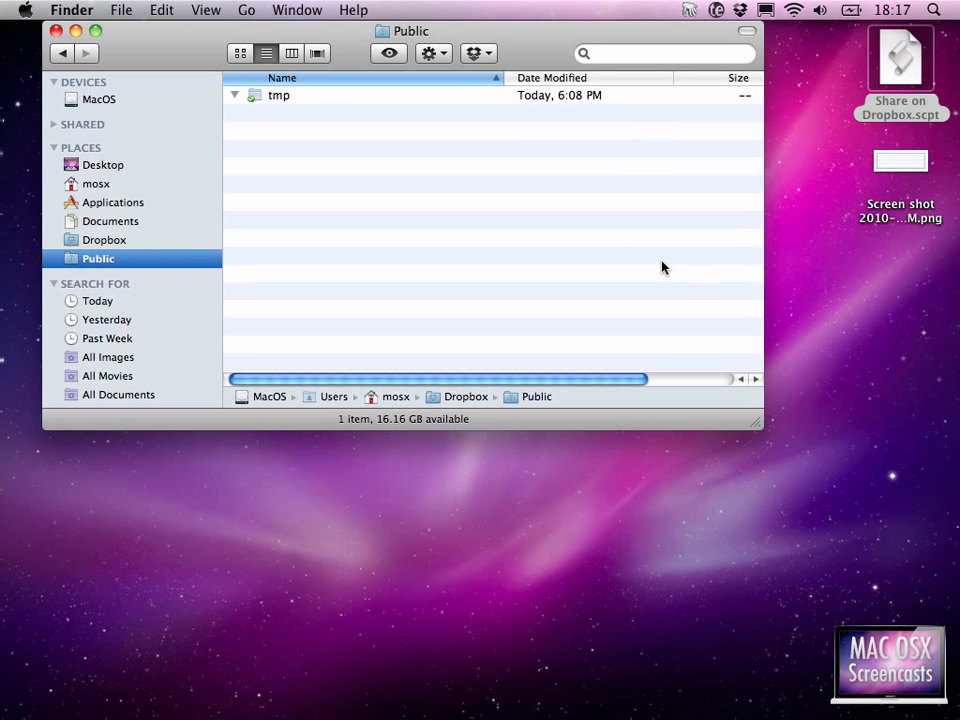
drag(843, 138, 952, 276)
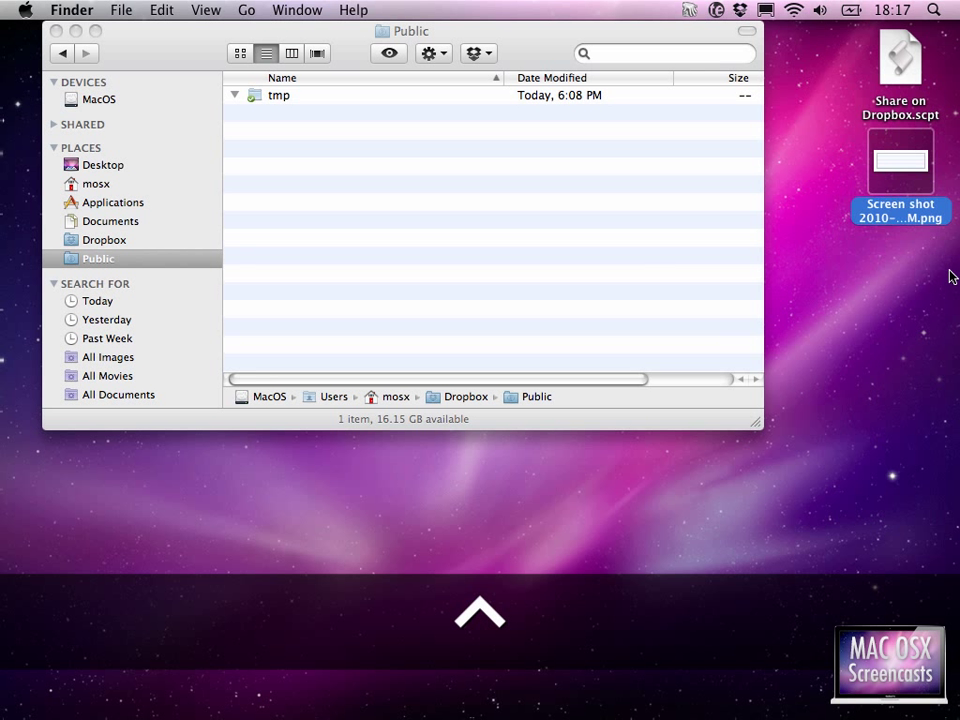
key(ctrl+d)
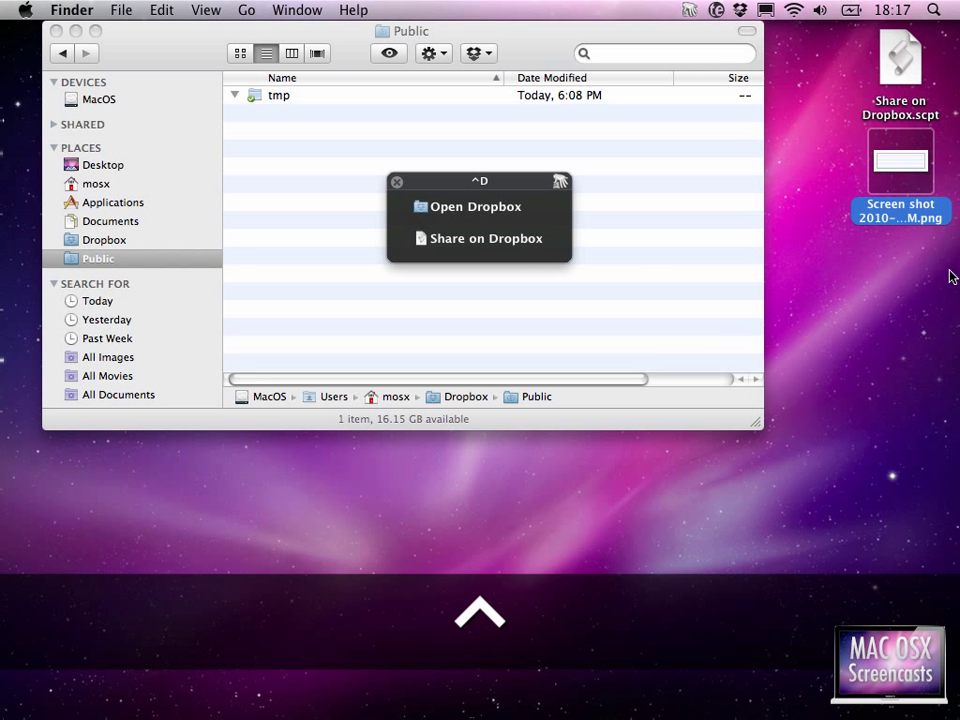
click(540, 245)
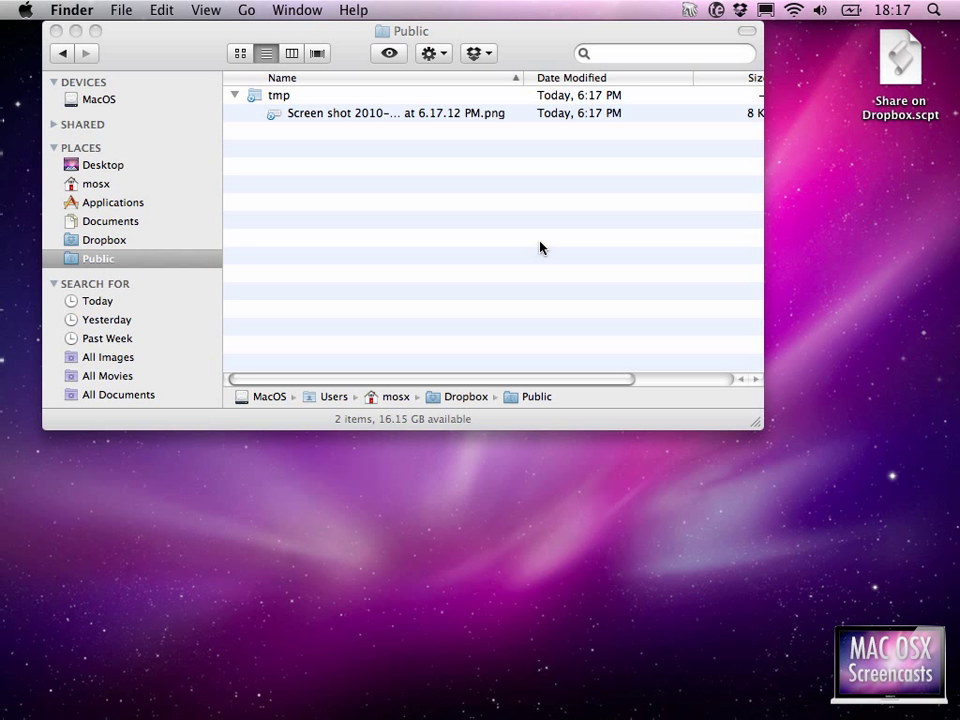
- Check the generated Dropbox link by pasting it into a blank TextEdit document, and discard the document
key(super+space)
text(texted)
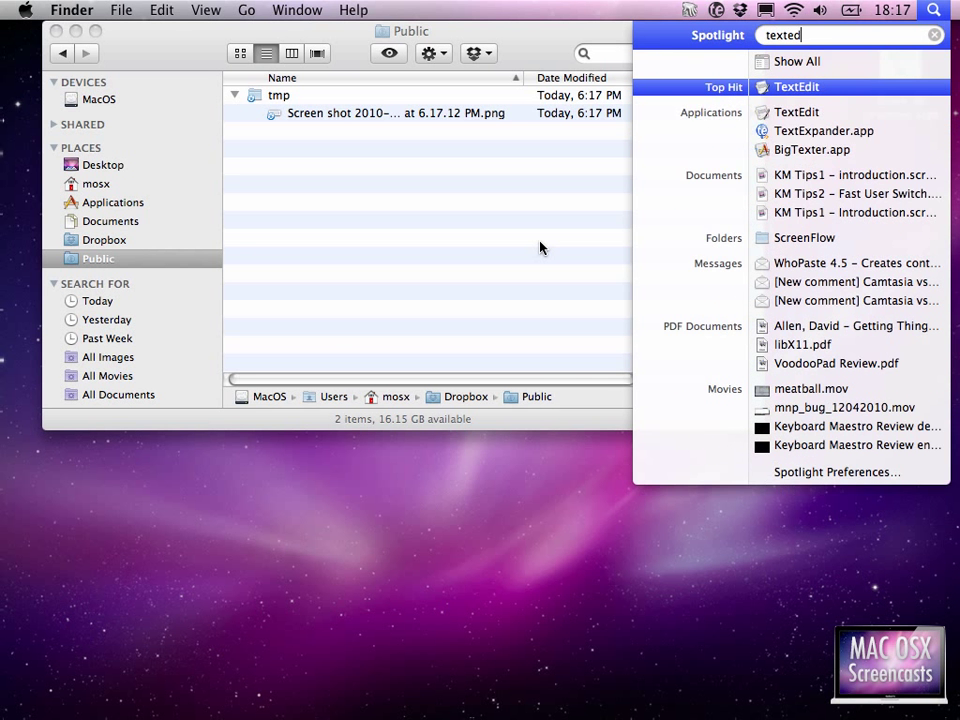
text(it)
key(Return)
key(super+v)
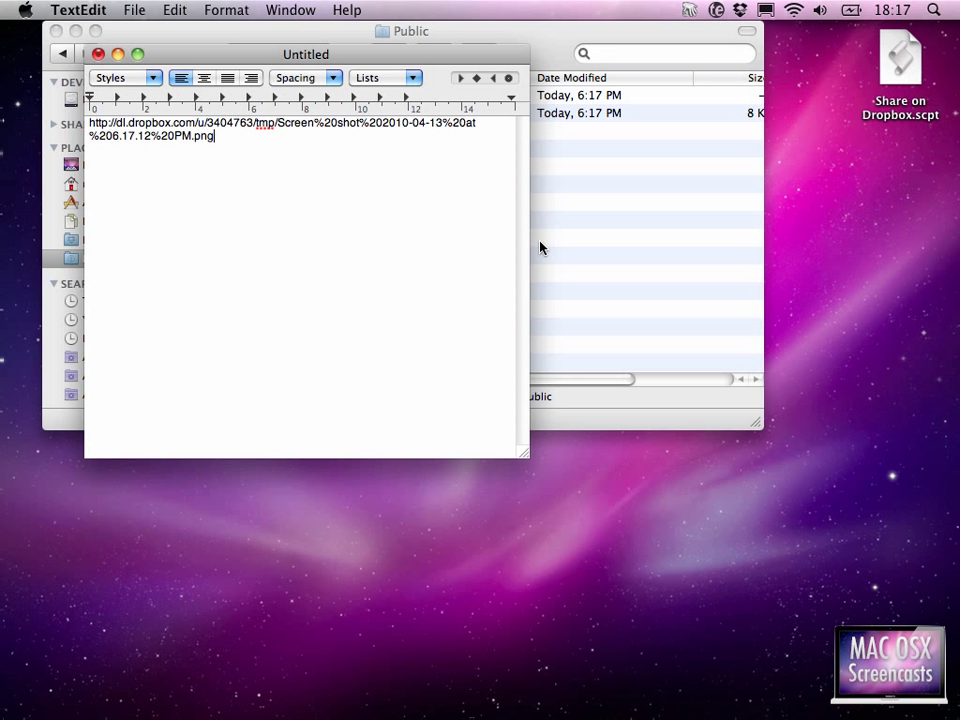
key(super+w)
key(super+d)
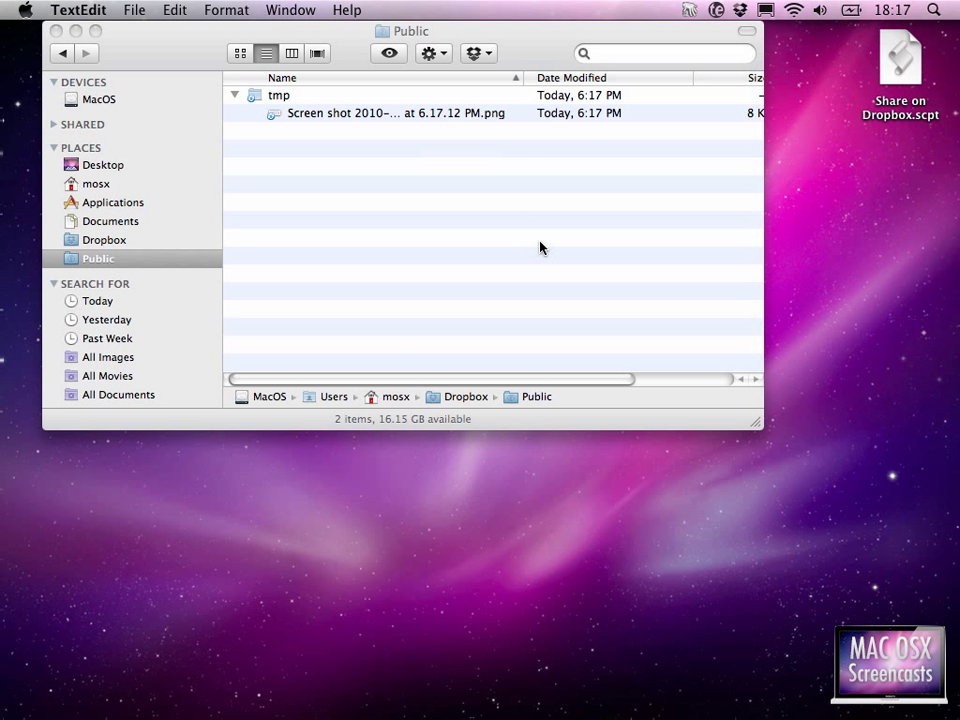
click(540, 248)
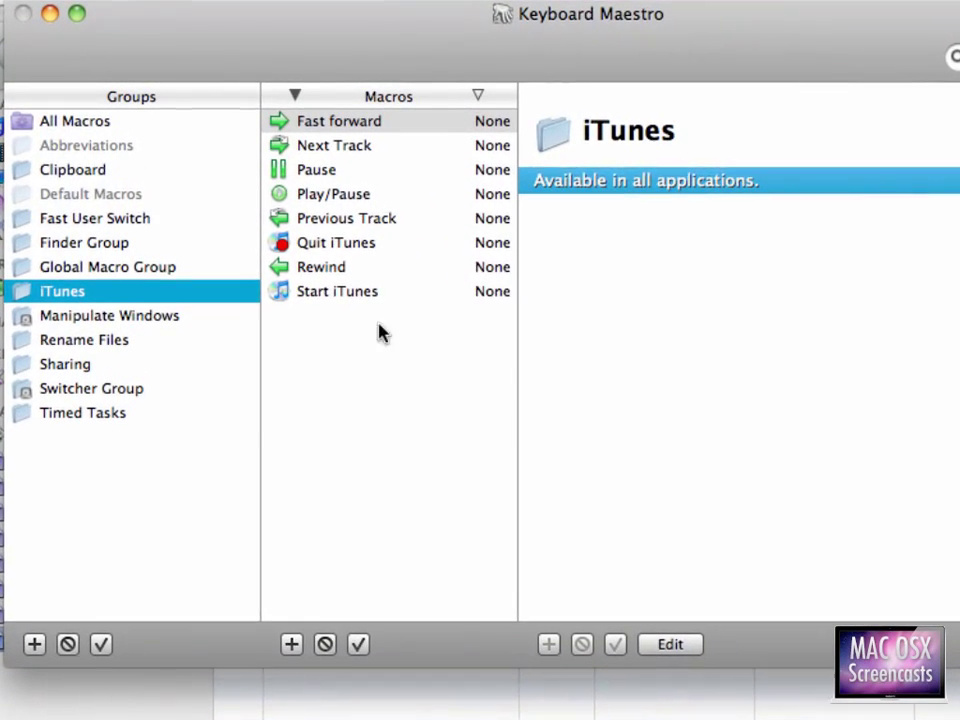
- Add a new macro to the iTunes group in Keyboard Maestro and examine the available iTunes Control actions
click(291, 644)
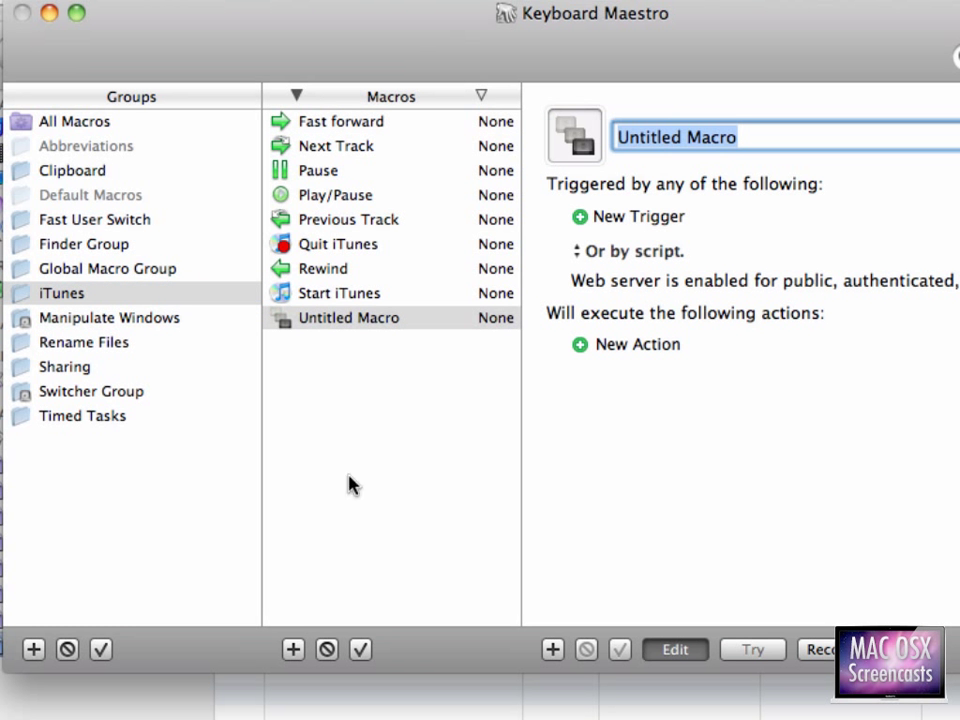
click(630, 346)
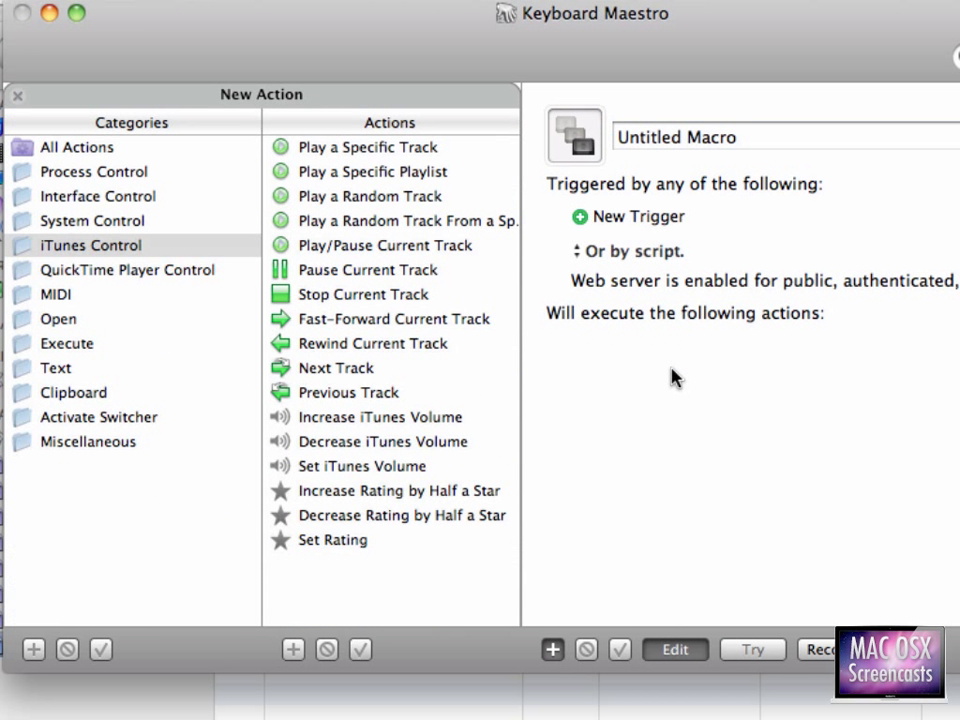
click(182, 250)
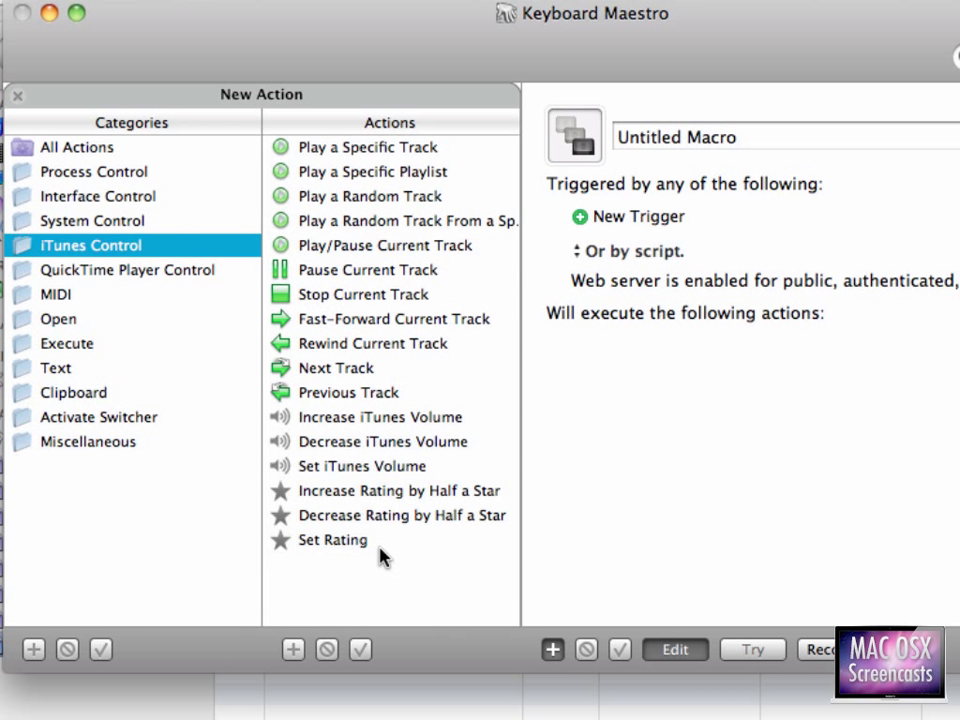
click(670, 650)
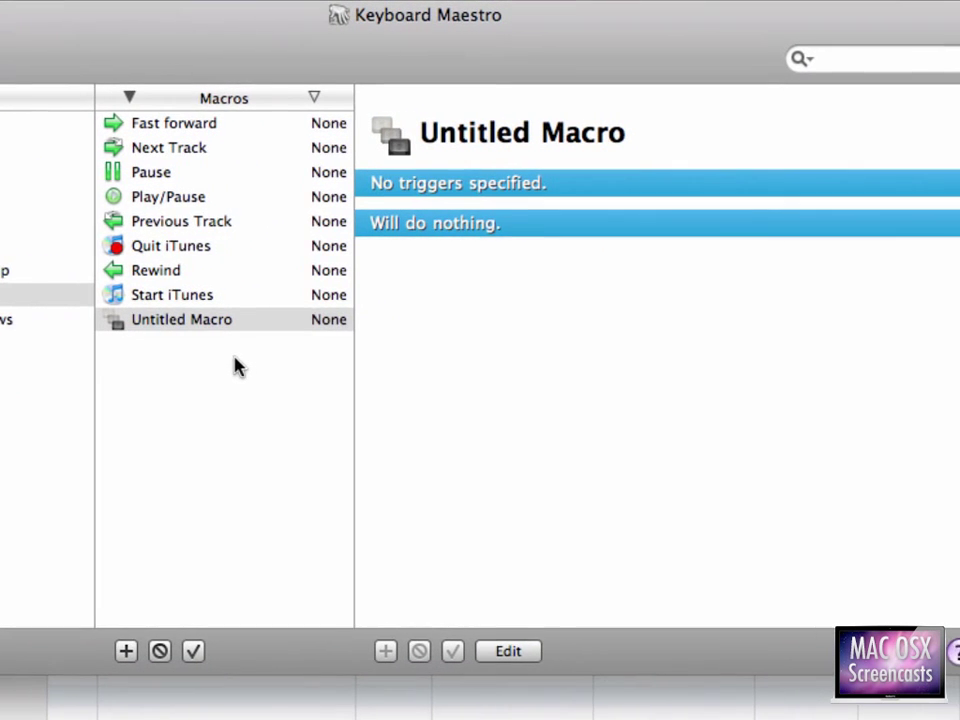
- Inspect the Fast forward macro, and review the protected macros offered on the Keyboard Maestro Server page in Safari
click(262, 127)
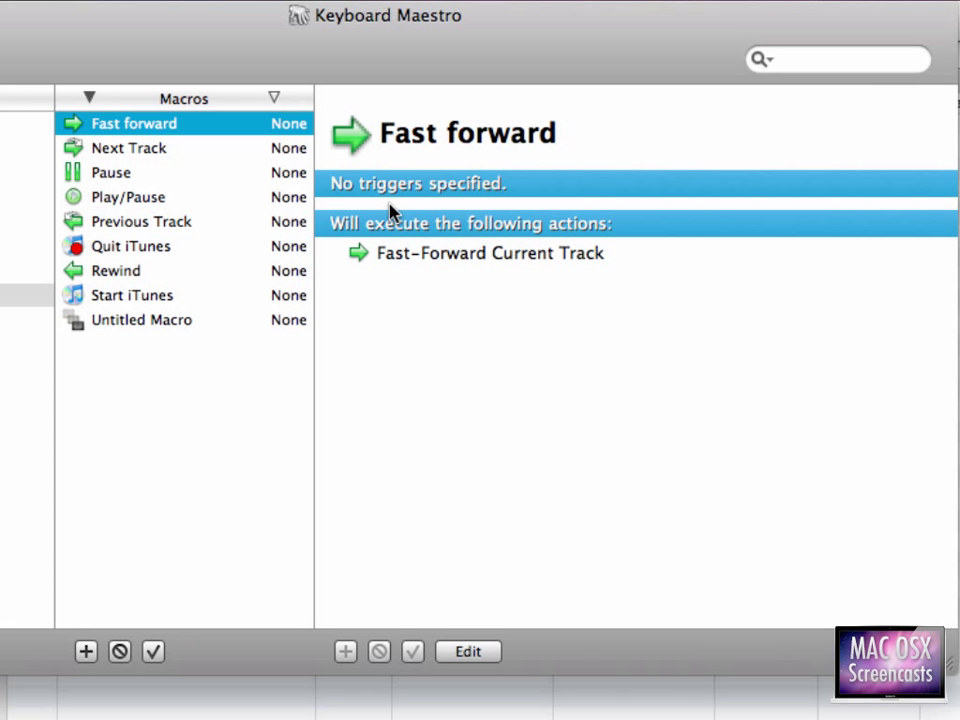
key(super+Tab)
key(super+Tab)
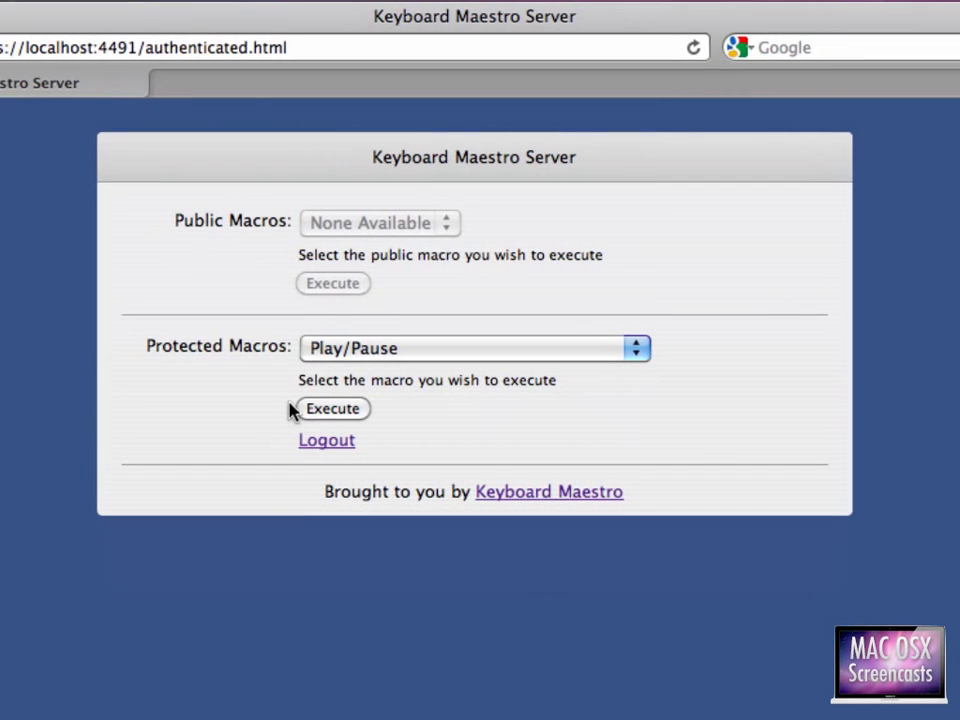
click(330, 348)
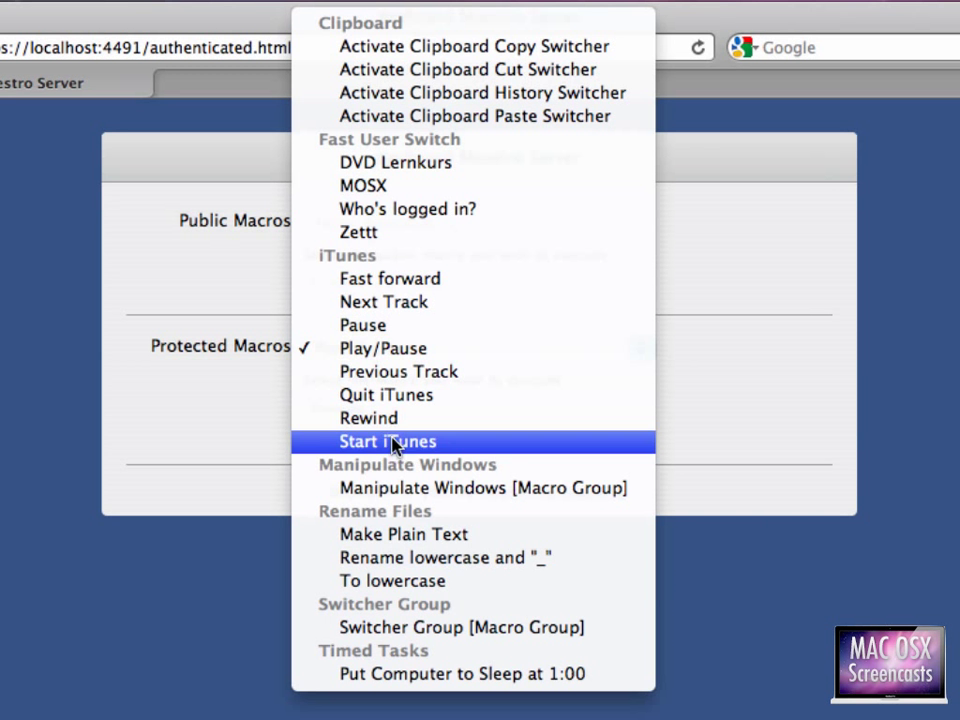
click(240, 425)
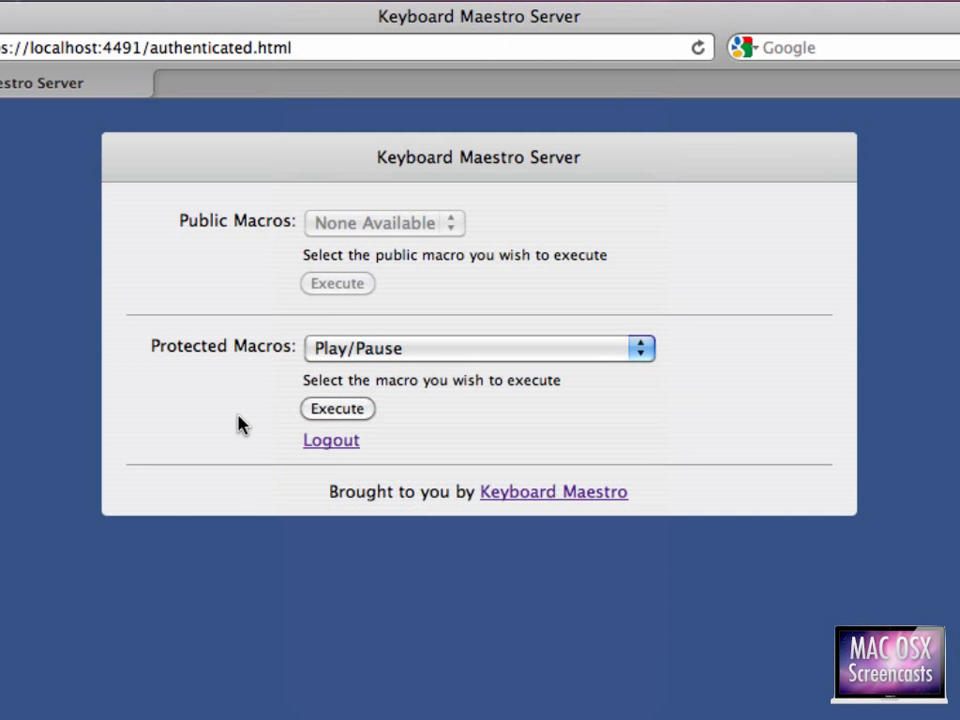
- Return to Keyboard Maestro and inspect the actions of the Quit iTunes and Start iTunes macros
key(super+Tab)
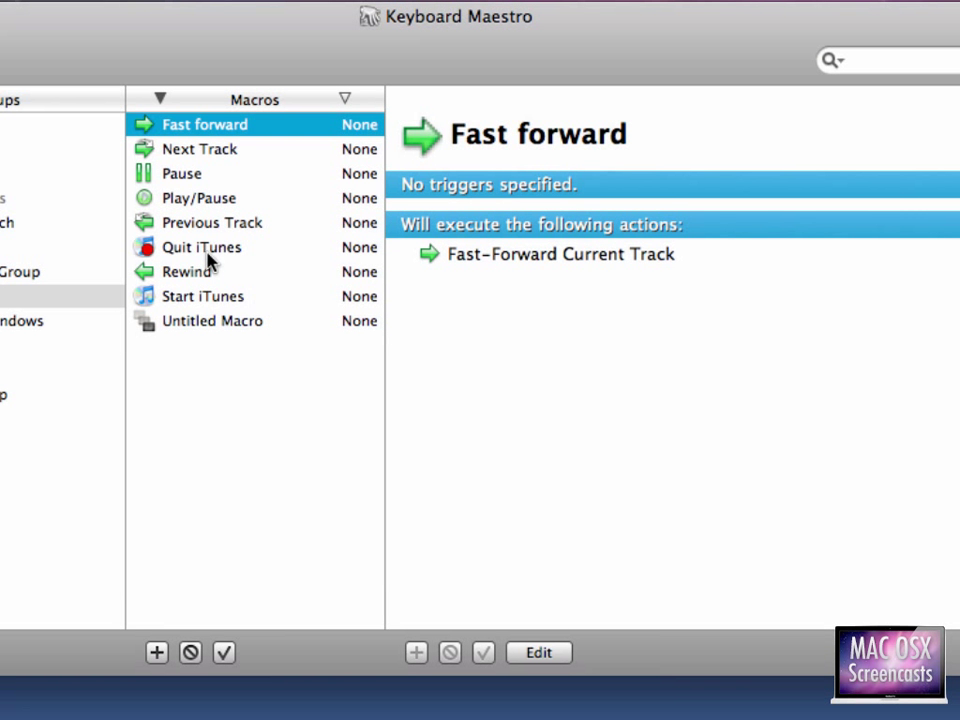
click(208, 249)
click(209, 299)
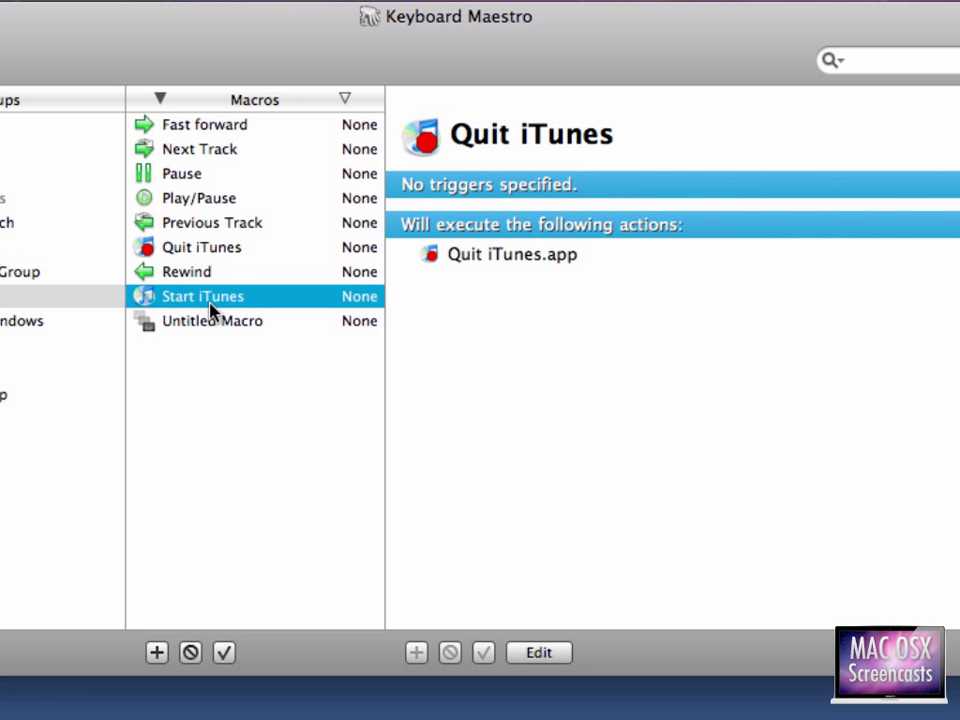
- Examine the Process Control actions for quitting and activating a specific application in the untitled macro, and delete that macro
click(268, 330)
click(525, 652)
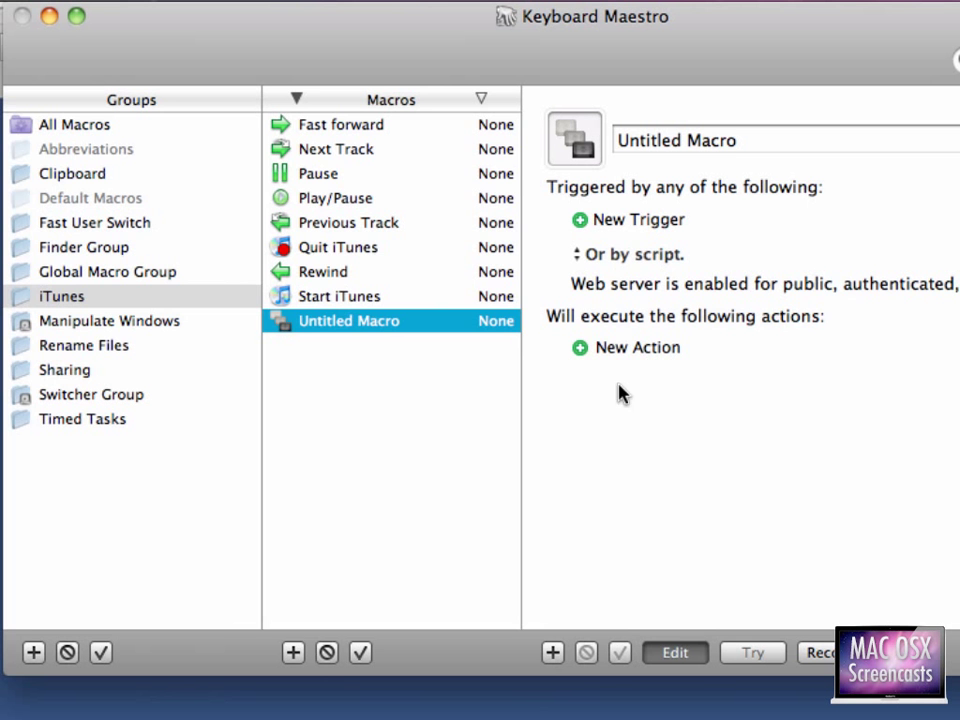
click(570, 356)
click(121, 180)
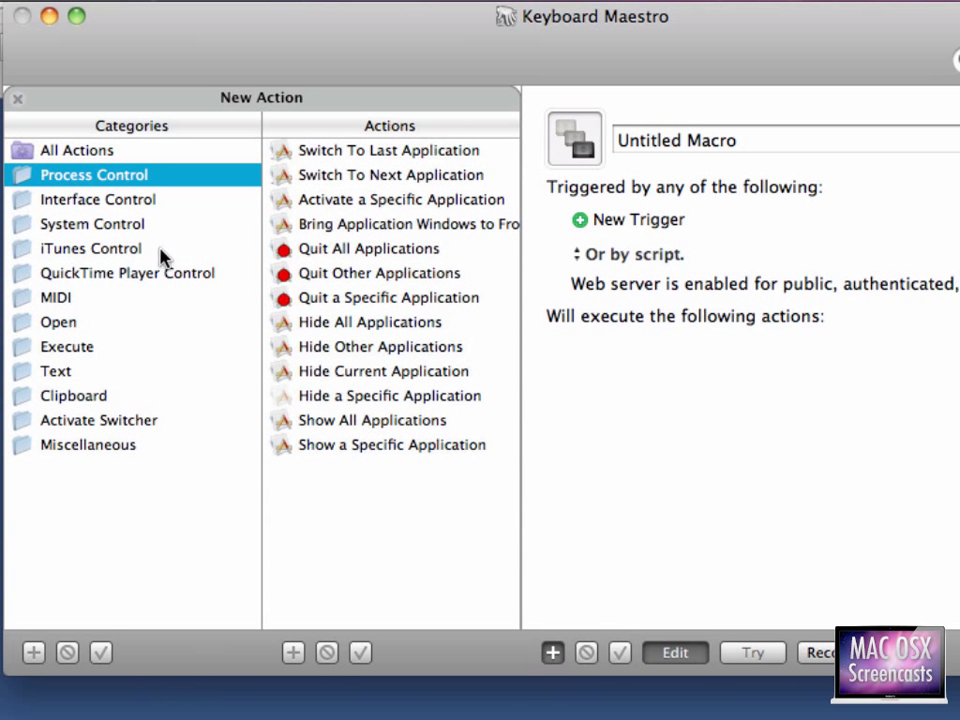
click(334, 302)
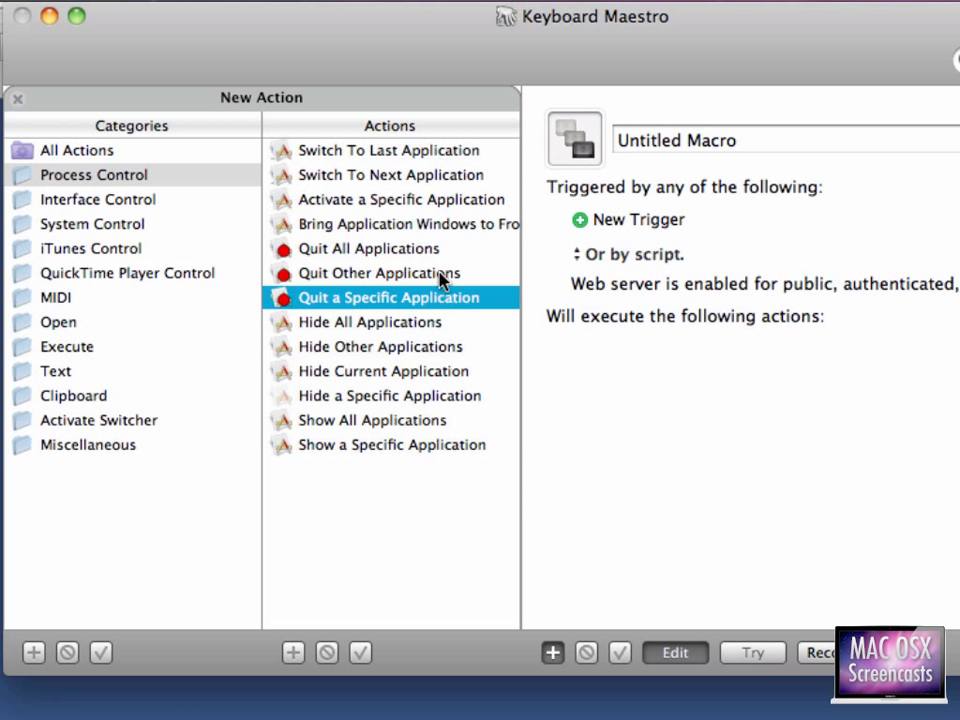
click(354, 199)
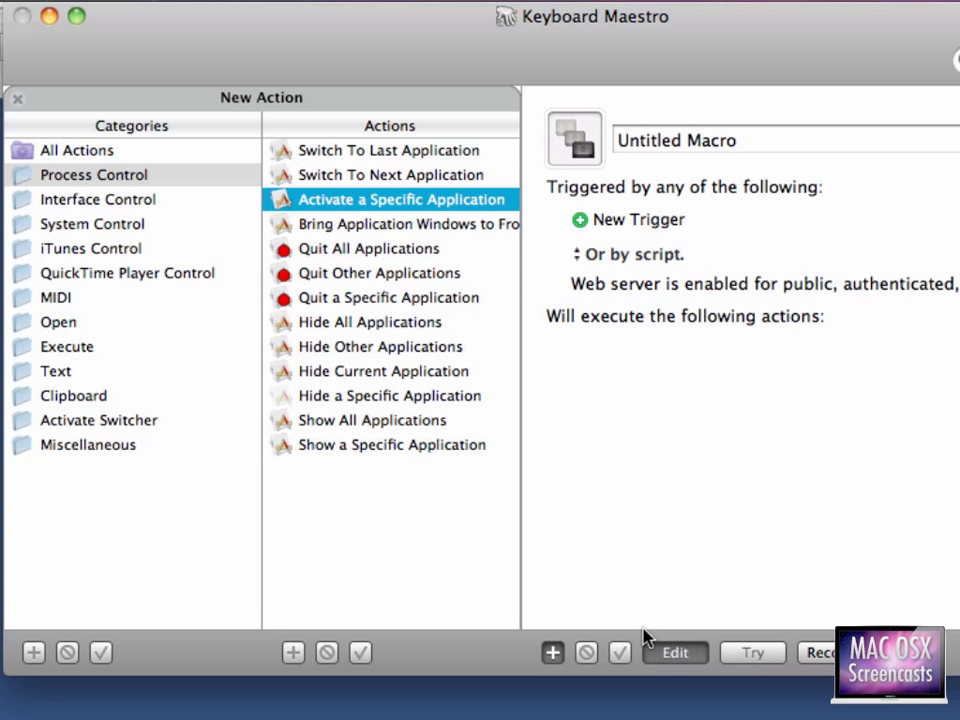
click(668, 652)
click(332, 330)
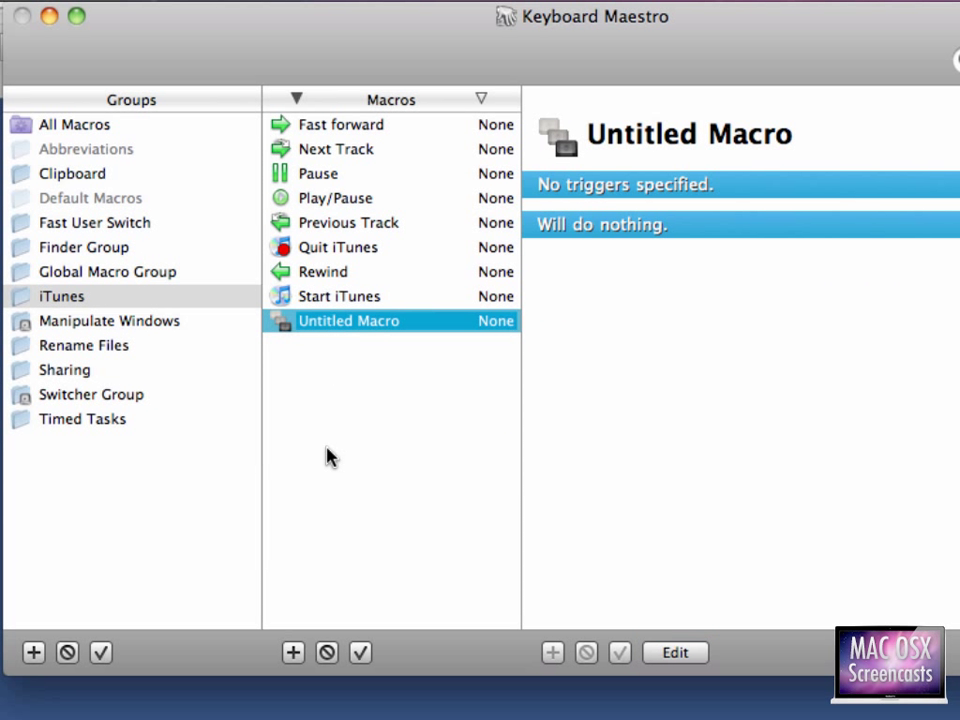
click(327, 655)
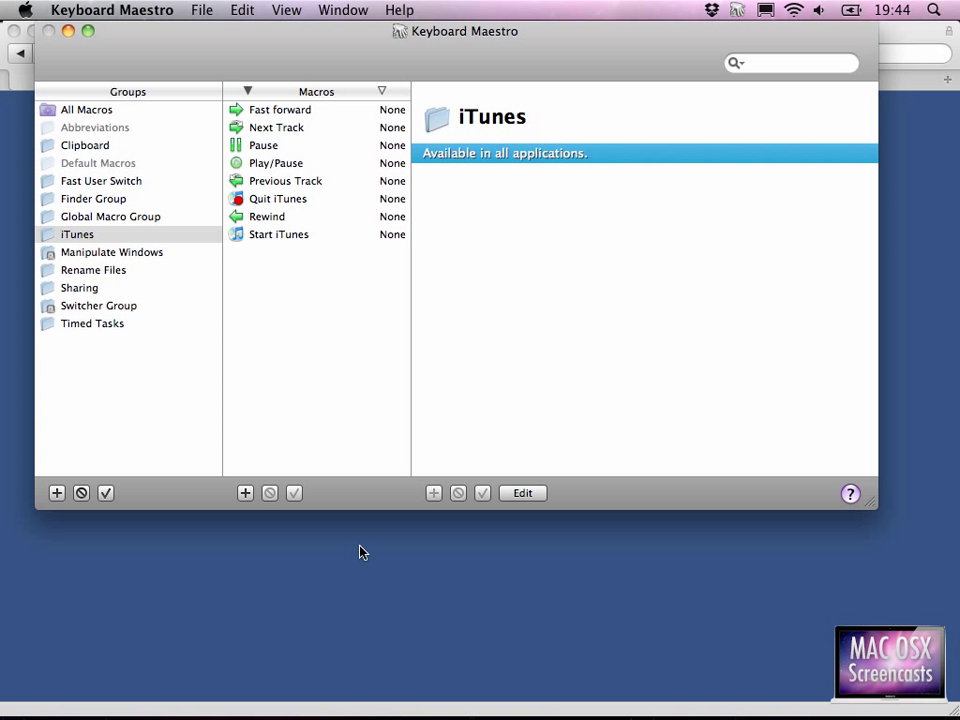
- Execute the protected Play/Pause macro from the Keyboard Maestro Server page in Safari to control iTunes playback, and return to Keyboard Maestro
key(super+Tab)
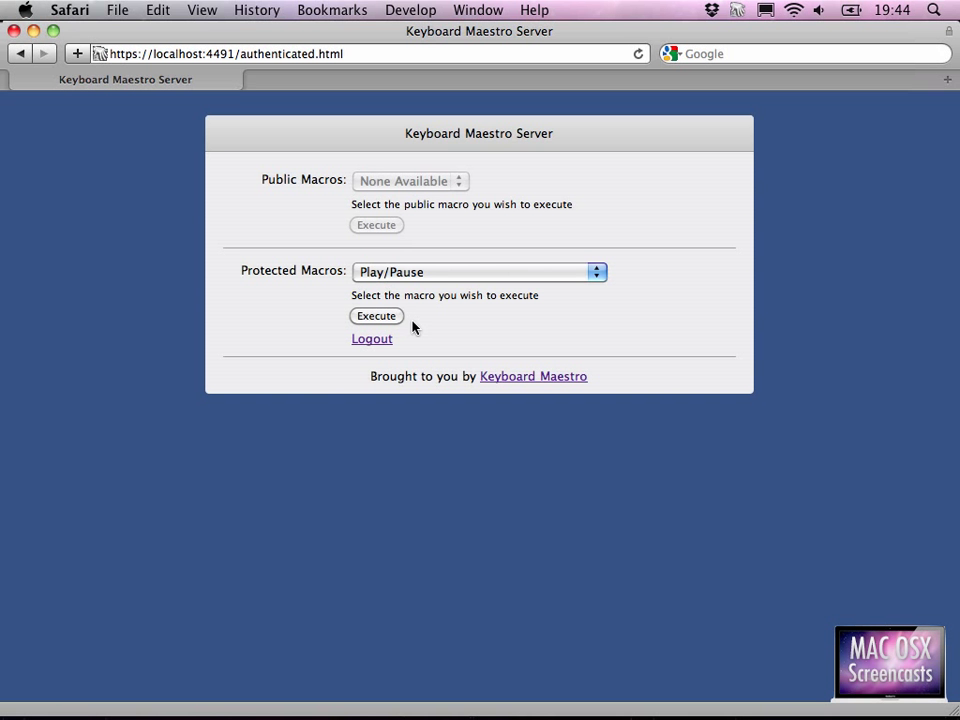
key(super+Tab)
key(super+Tab)
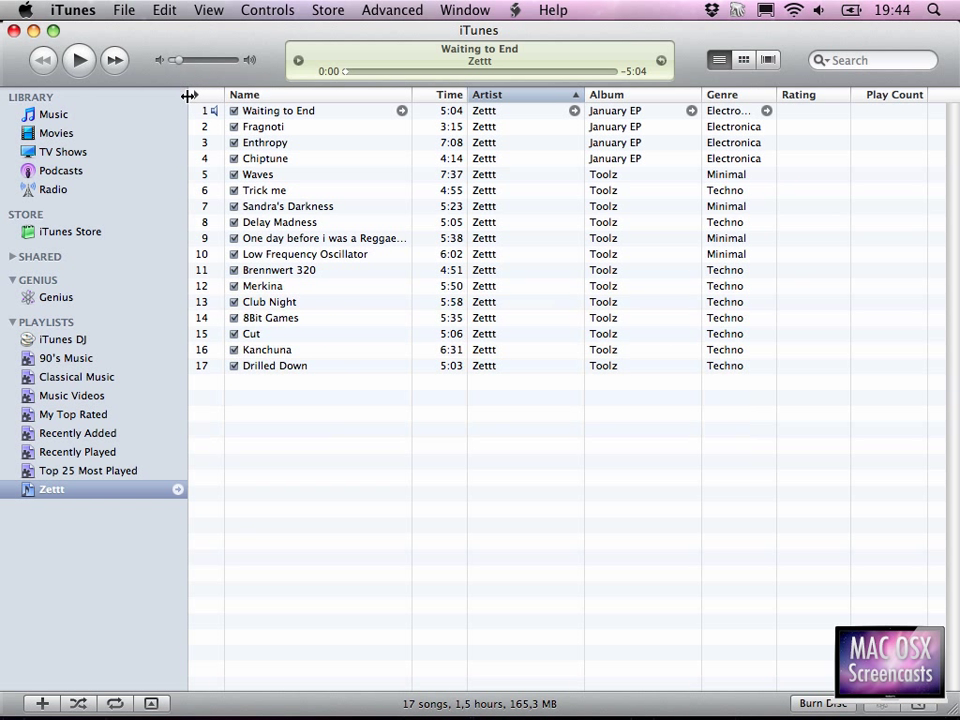
key(super+Tab)
click(80, 61)
key(super+Tab)
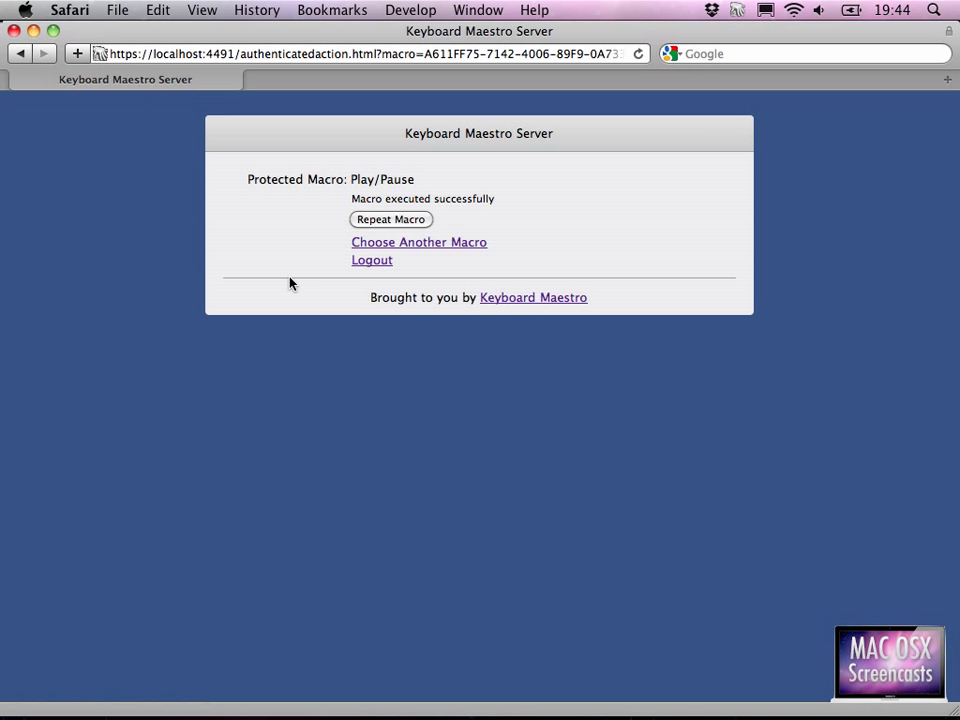
key(super+Tab)
key(super+Tab)
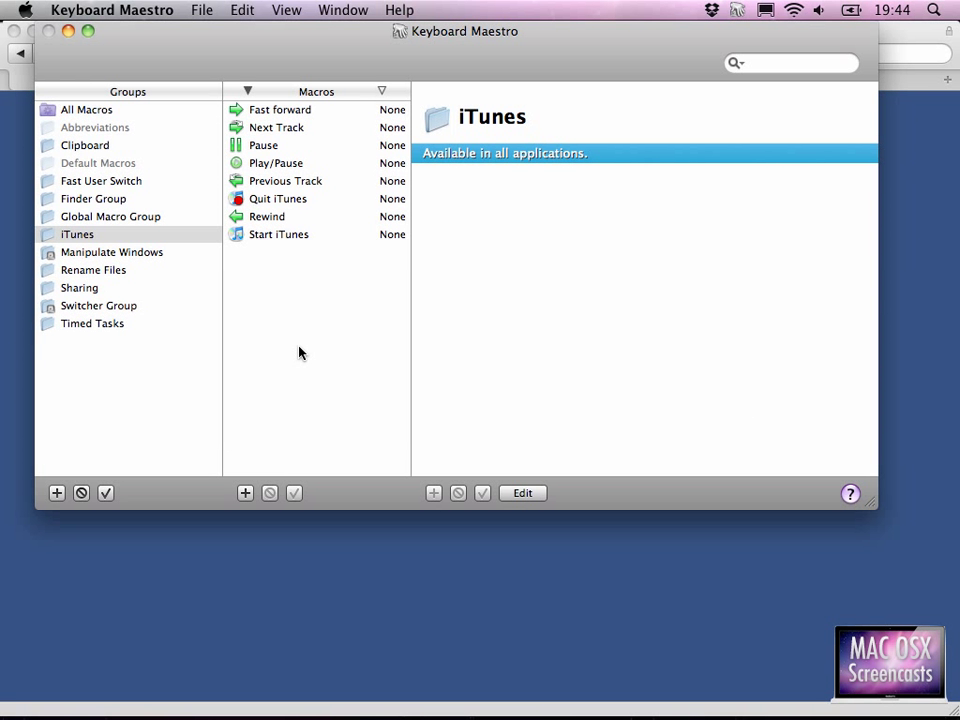
- Switch to iTunes, resume playback of the track Waiting to End, and return to Keyboard Maestro
key(super+Tab)
key(super+Tab)
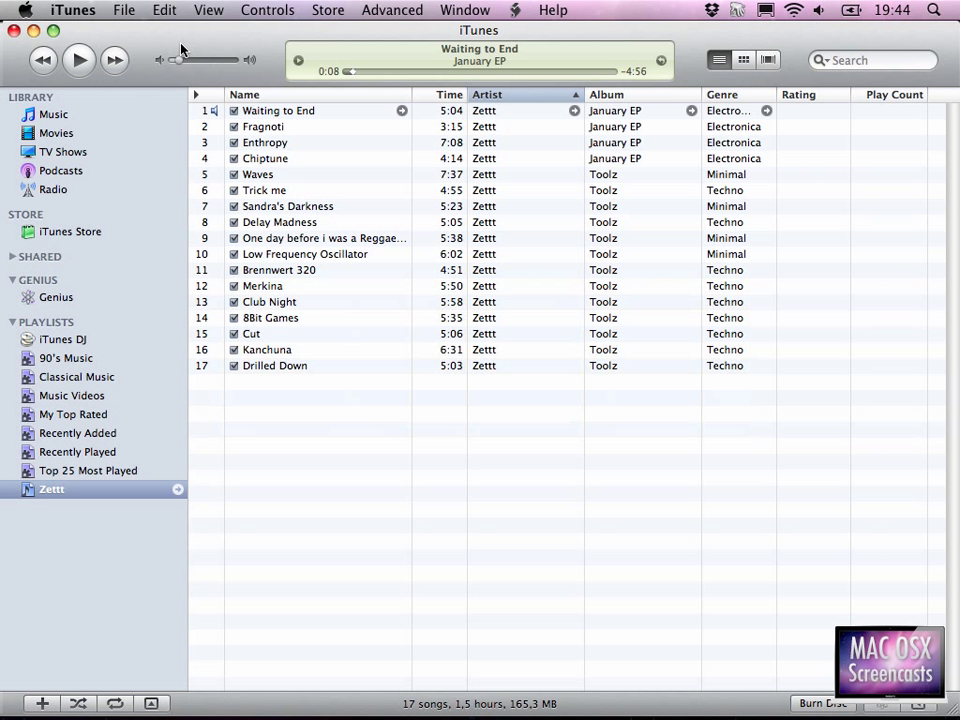
click(80, 61)
key(super+Tab)
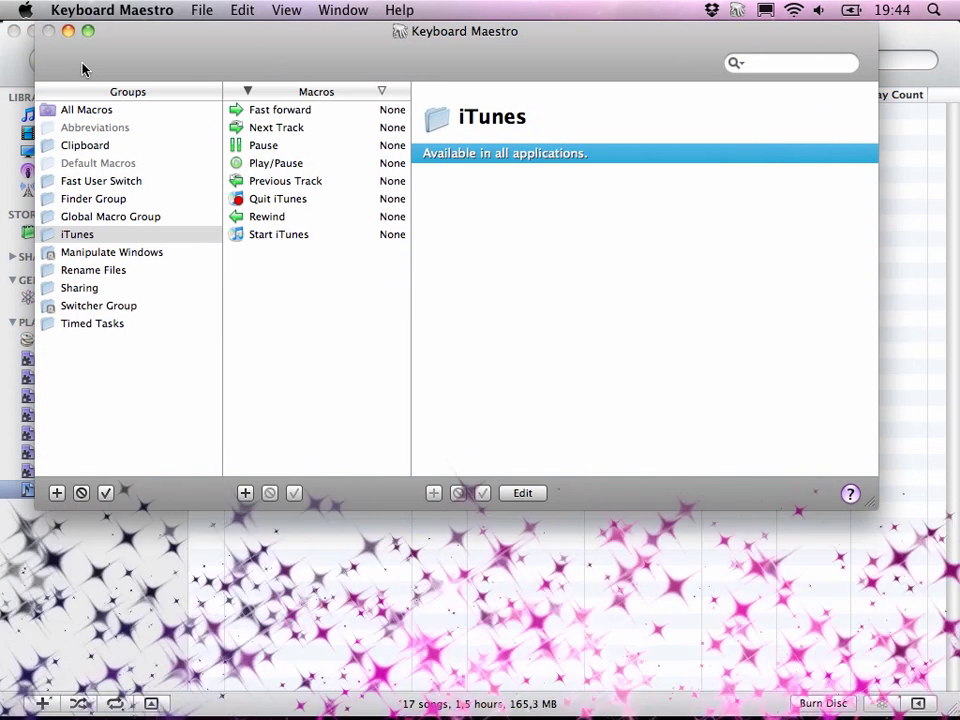
- Create a new macro in the iTunes group and name it Current iTunes Song
click(245, 493)
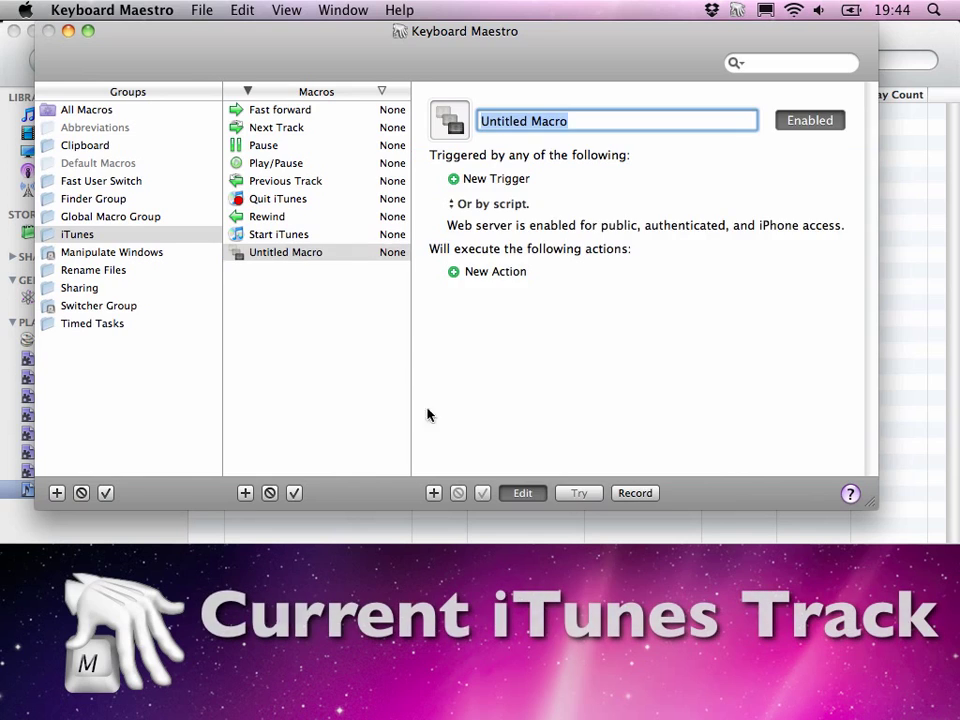
text(Cure)
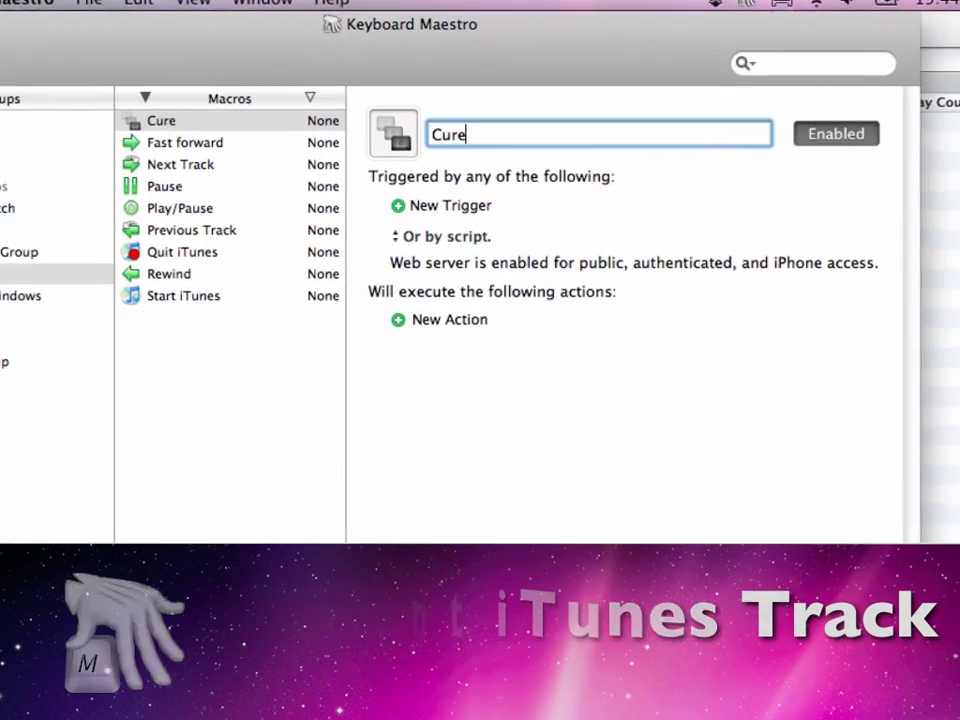
key(BackSpace)
text(rent Itu)
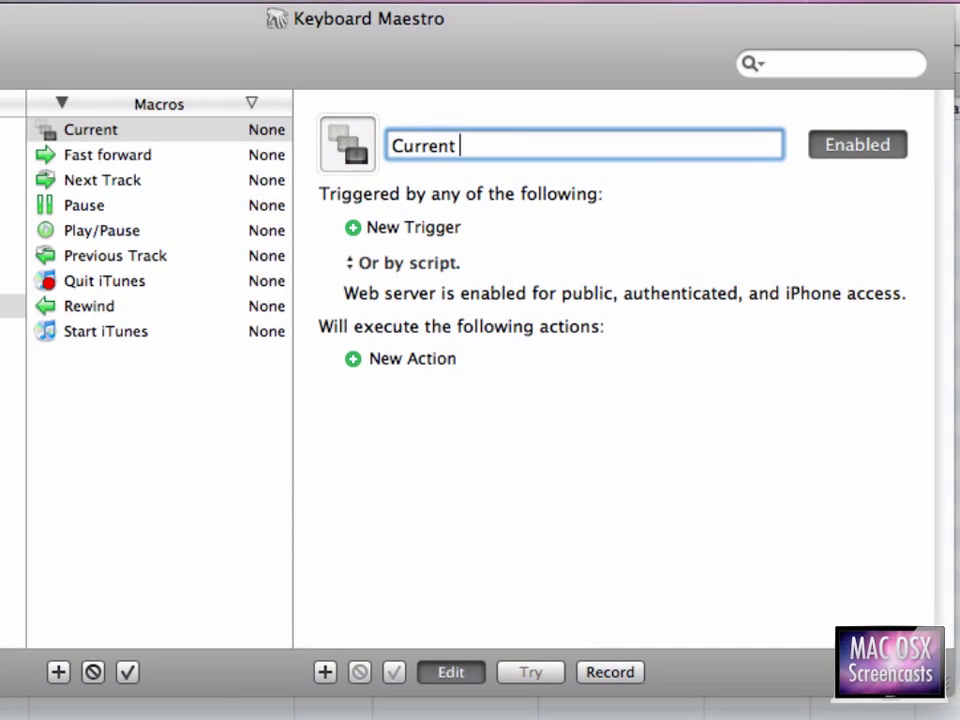
key(BackSpace)
key(BackSpace)
key(BackSpace)
text(iTun)
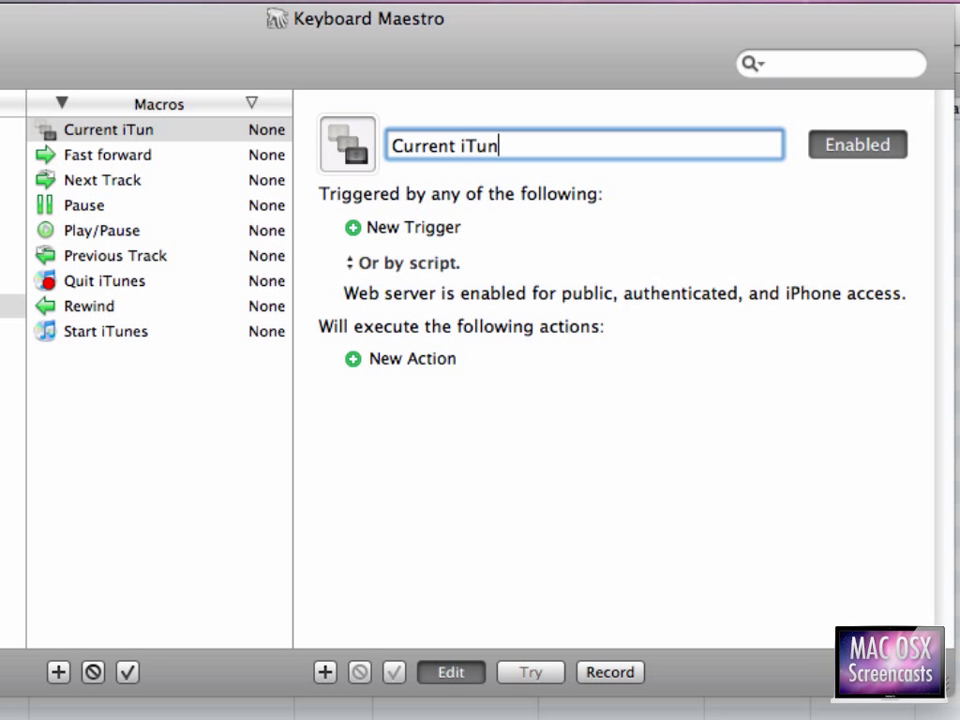
text(es Song)
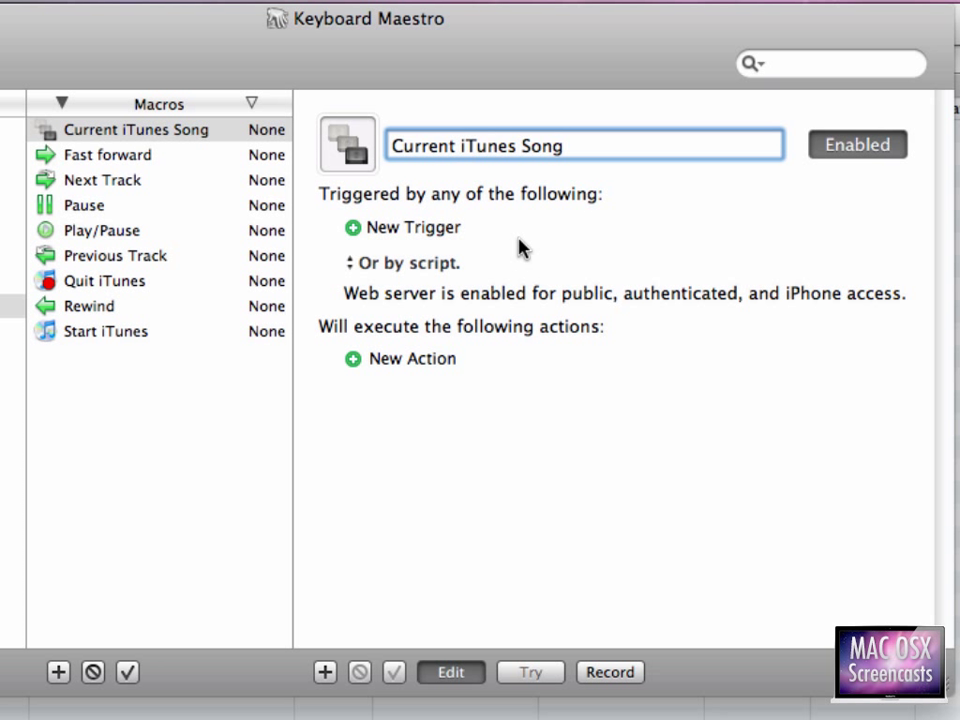
- Add a Hot Key Trigger to the Current iTunes Song macro and set its hot key to Control+Escape
click(432, 232)
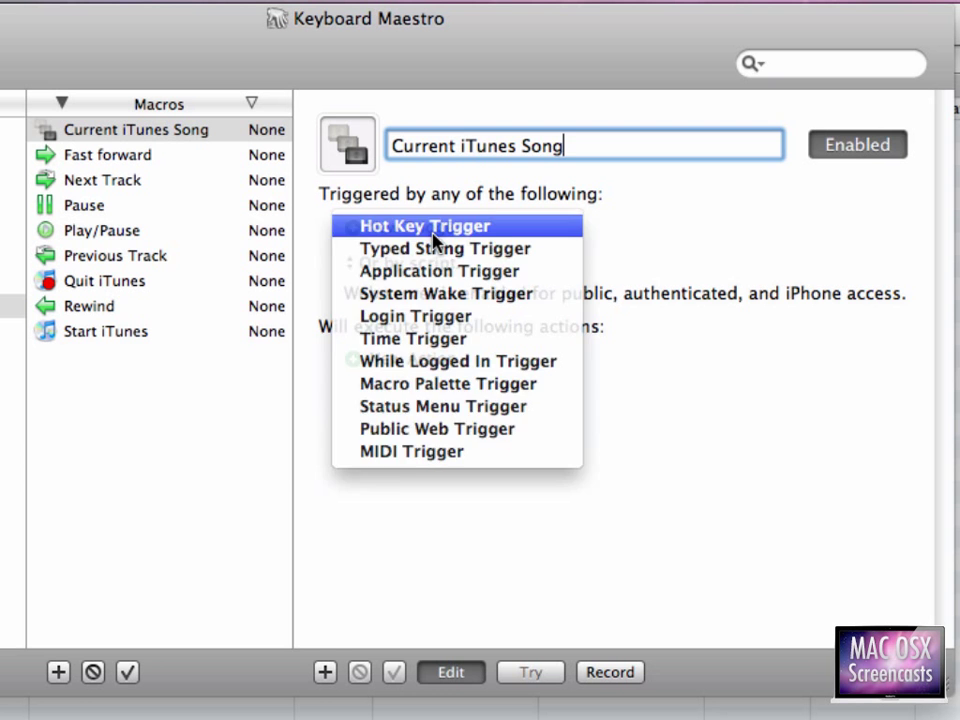
click(434, 237)
key(ctrl+Escape)
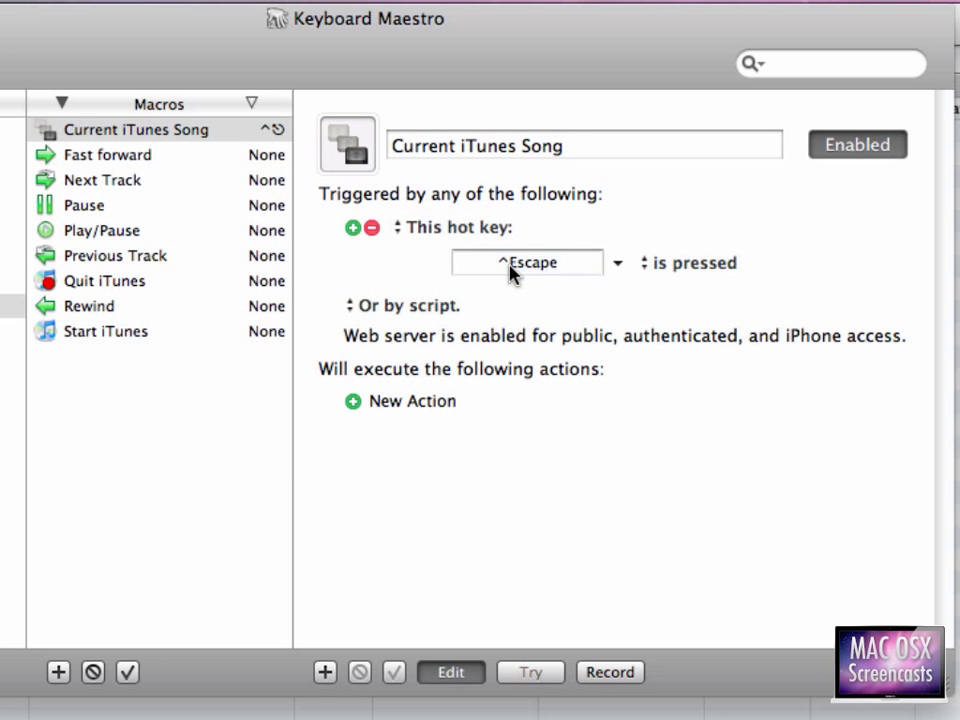
- Add an Execute an AppleScript action to the macro and set it to execute a script file
click(380, 401)
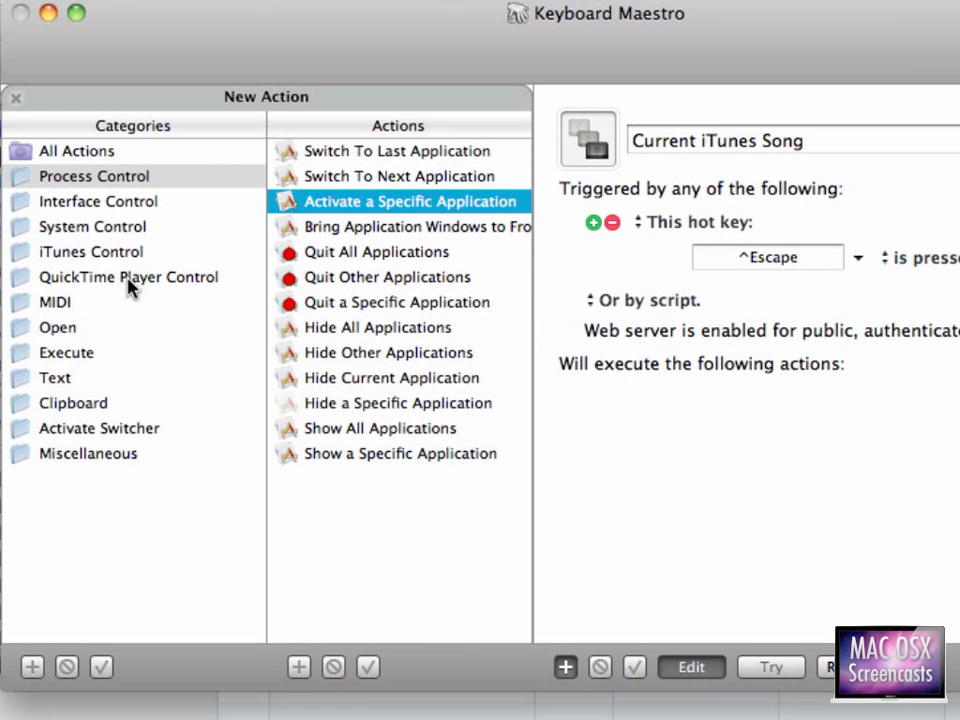
click(82, 350)
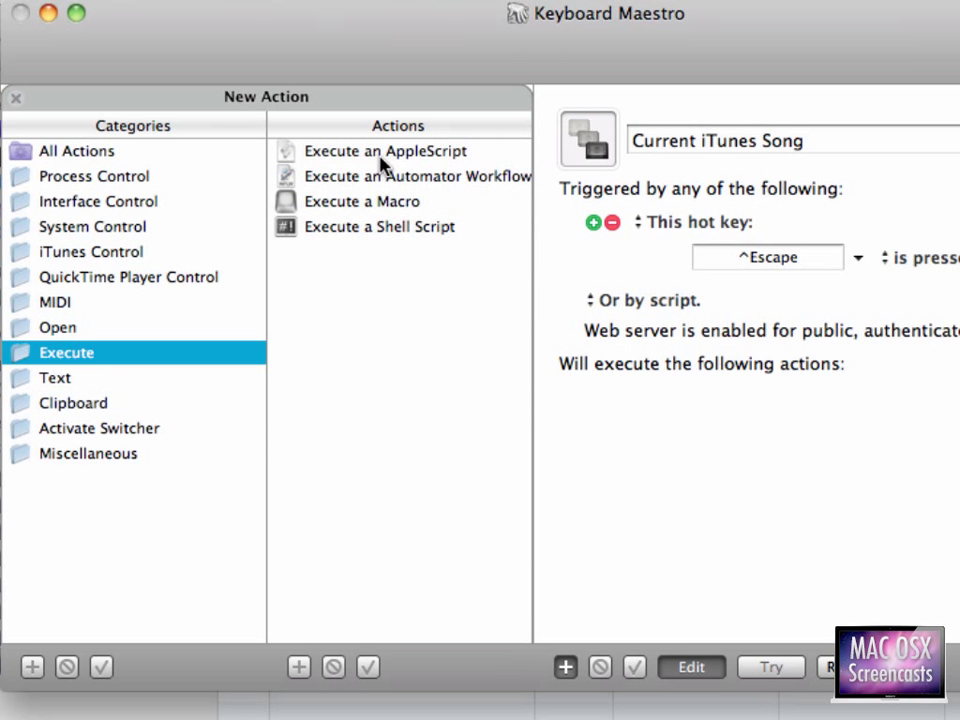
drag(386, 164, 707, 451)
click(522, 452)
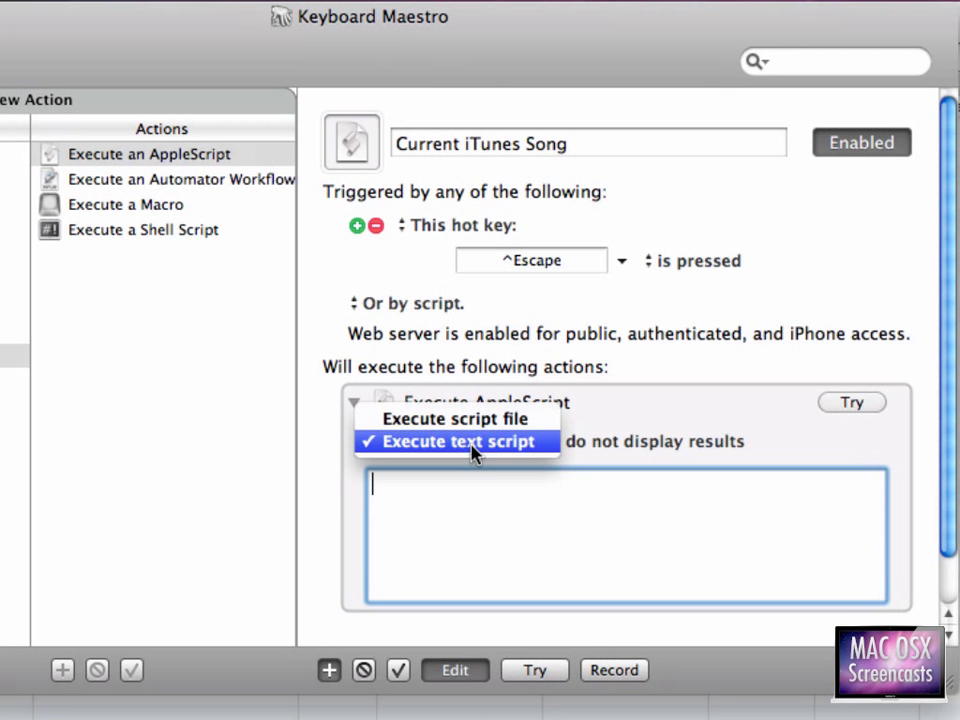
click(536, 422)
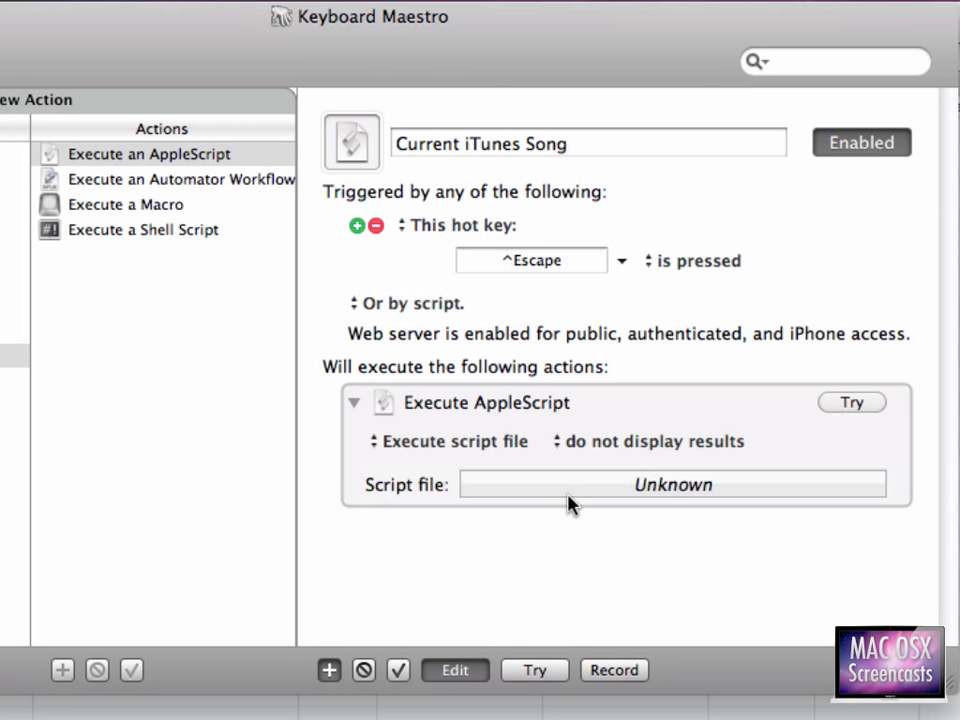
- Assign Current iTunes Track.scpt from the Desktop as the action's script file, and finish editing the macro
click(569, 494)
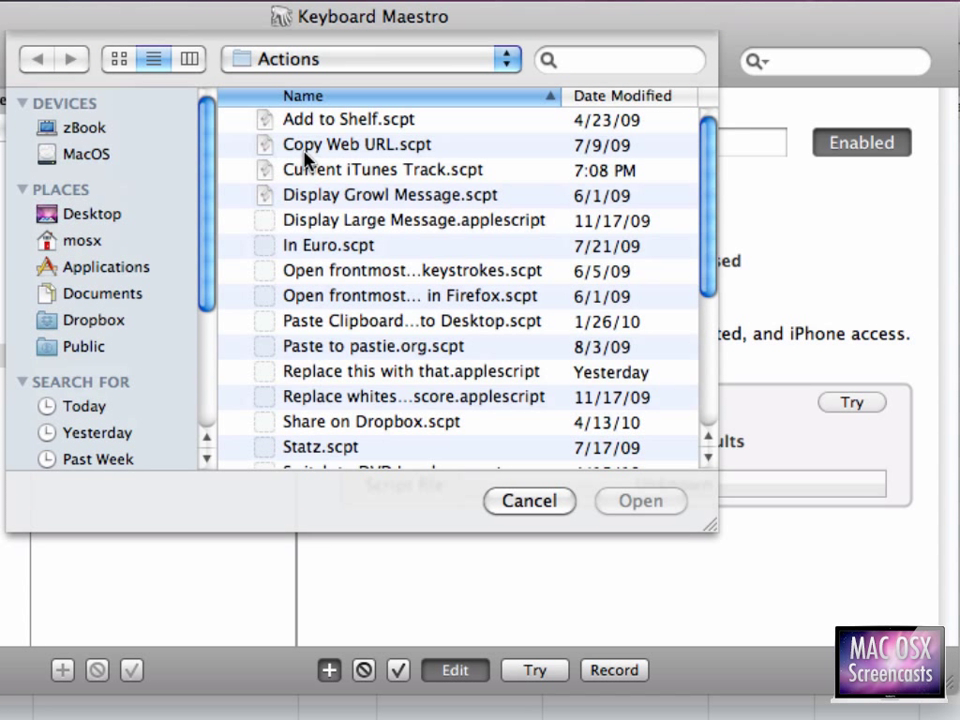
key(super+shift+d)
click(343, 128)
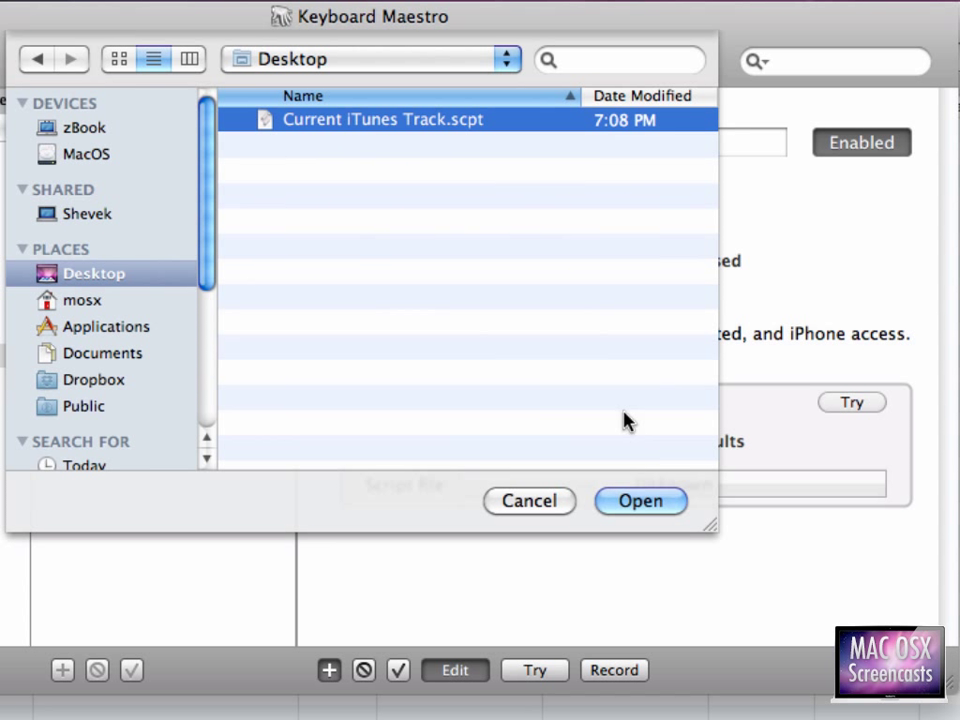
click(638, 501)
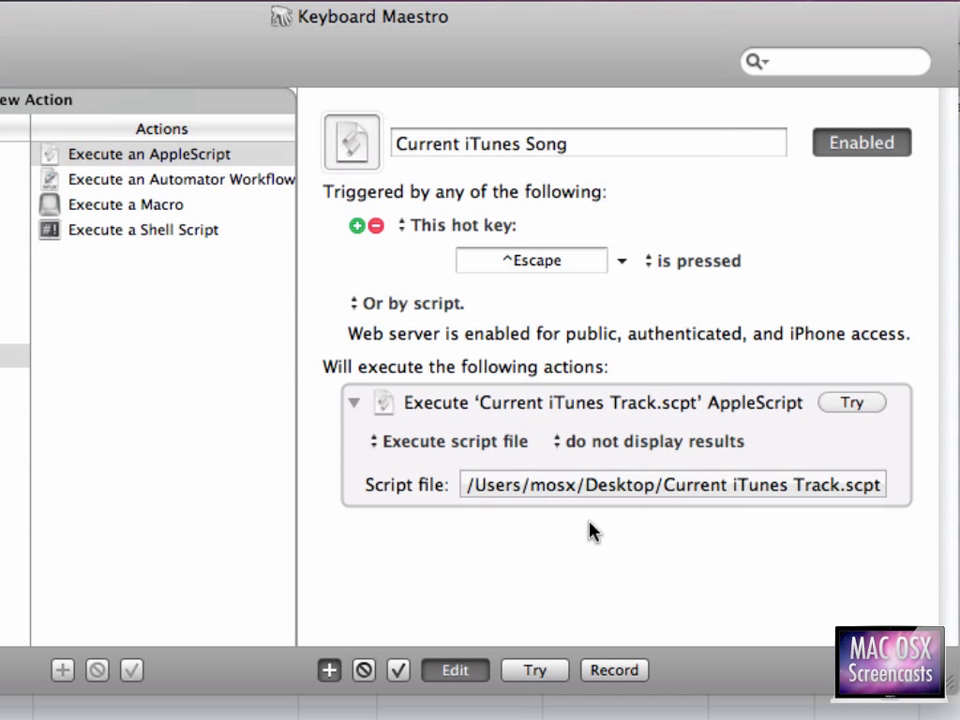
click(444, 672)
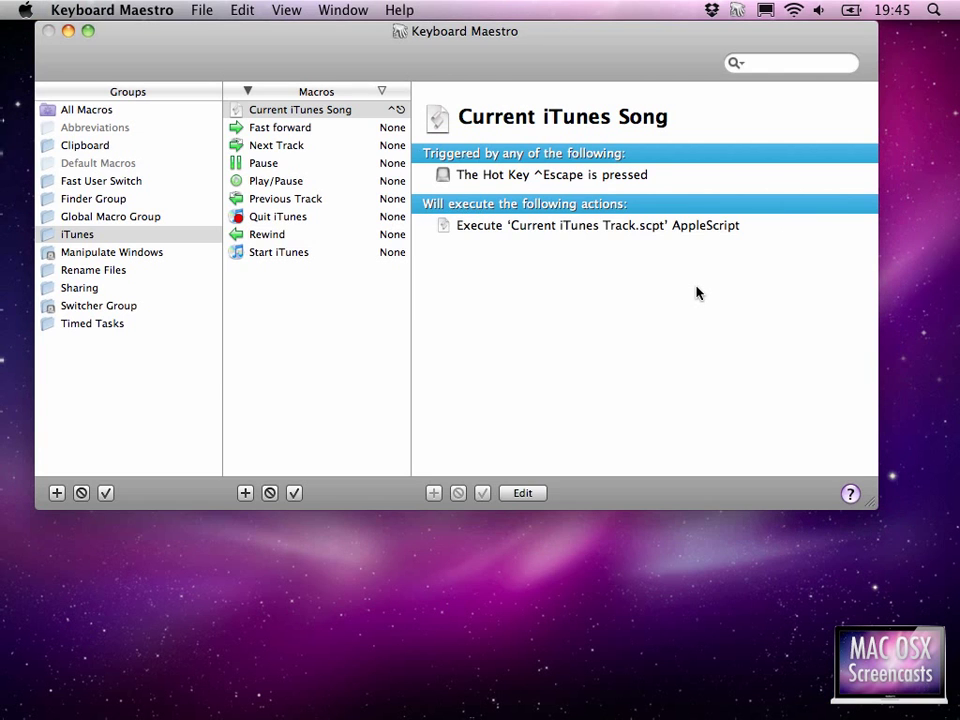
- Test the Current iTunes Song macro from the Finder by triggering its Control+Escape hot key
click(906, 250)
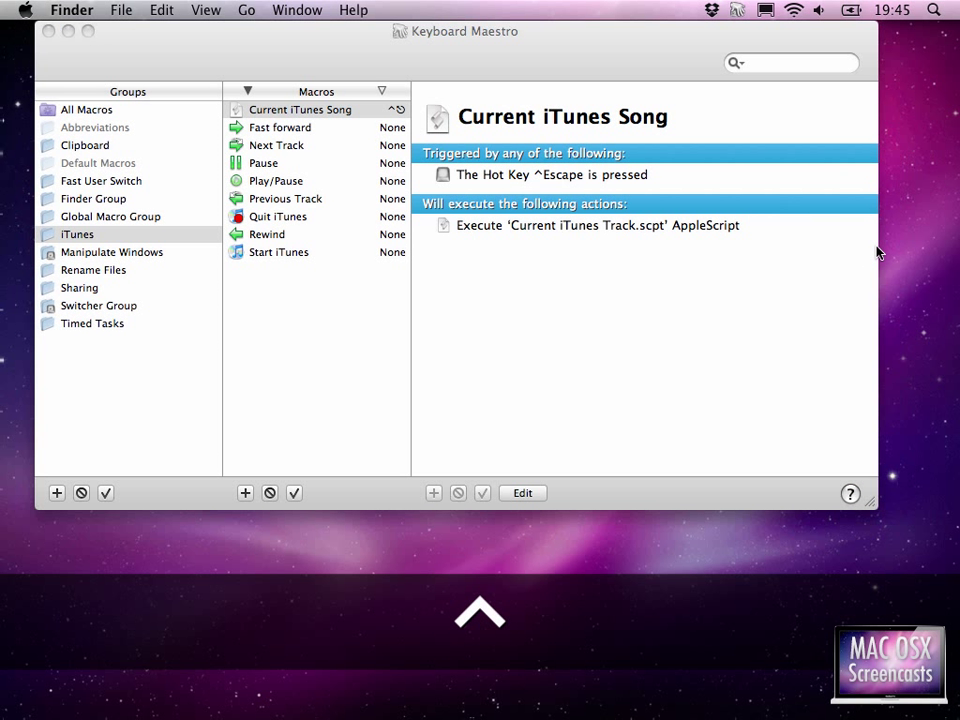
key(ctrl+Escape)
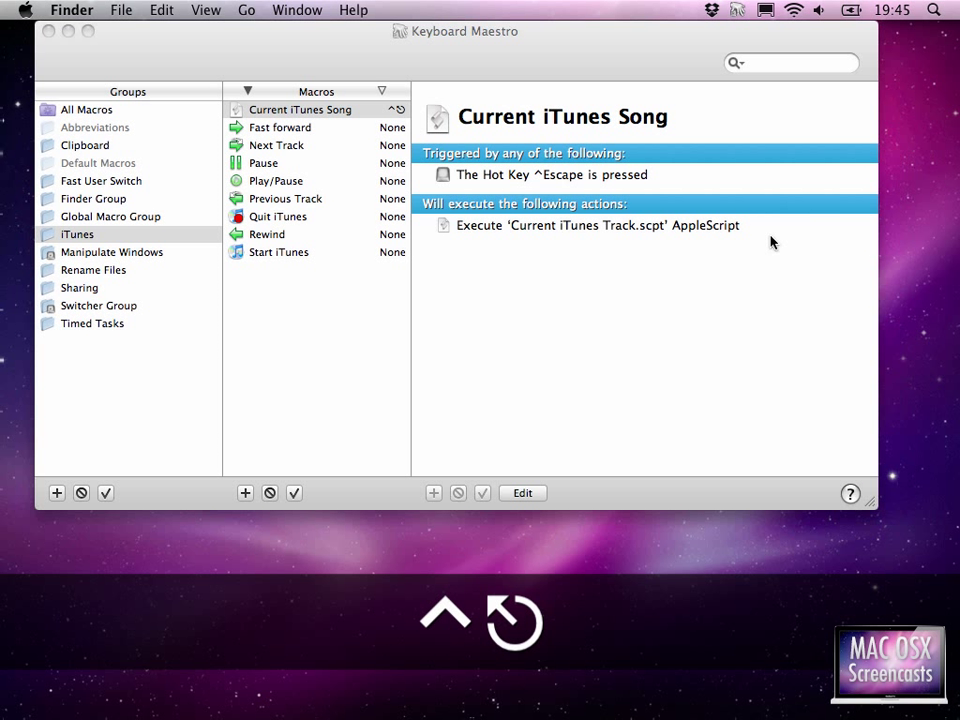